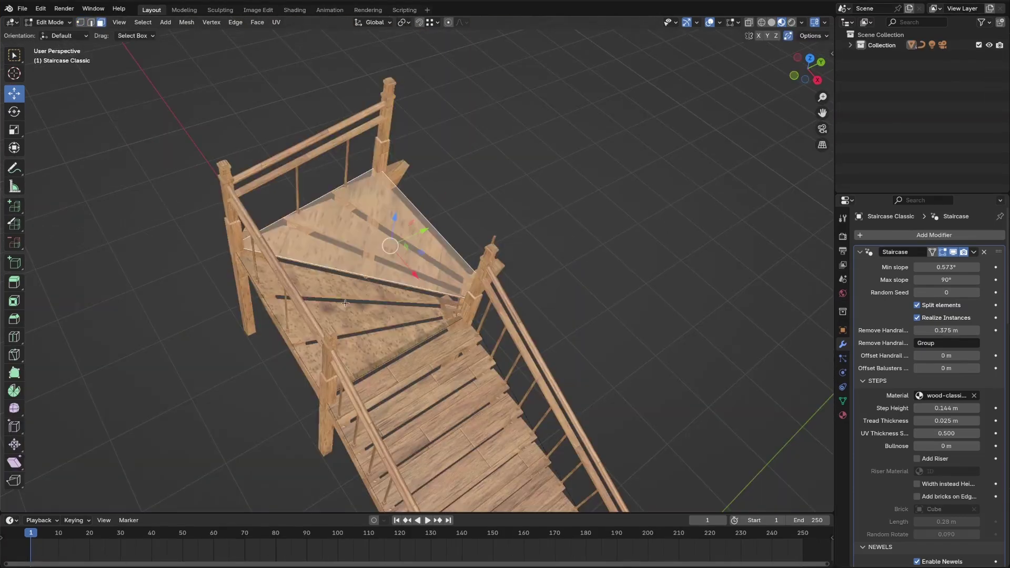
- Duplicate the selected top tread face of the winding staircase and rotate it around the Z axis
{"action": "key", "text": "shift+d"}
{"action": "left_click", "coordinate": [652, 231]}
{"action": "key", "text": "r"}
{"action": "key", "text": "z"}
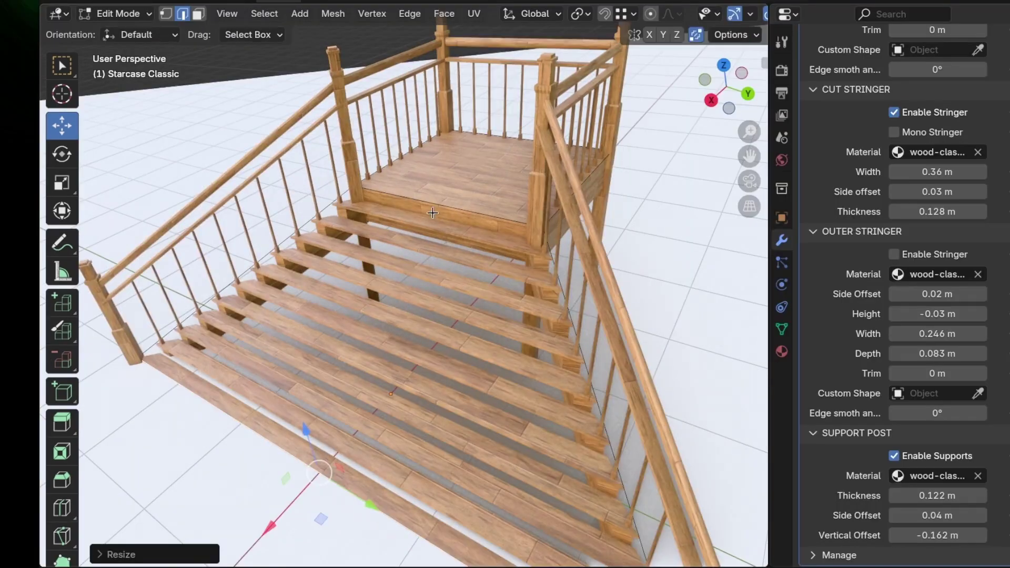
- Add a lengthwise loop cut through the wide staircase's base mesh and move the selected geometry along Y
{"action": "key", "text": "ctrl+r"}
{"action": "left_click", "coordinate": [397, 295]}
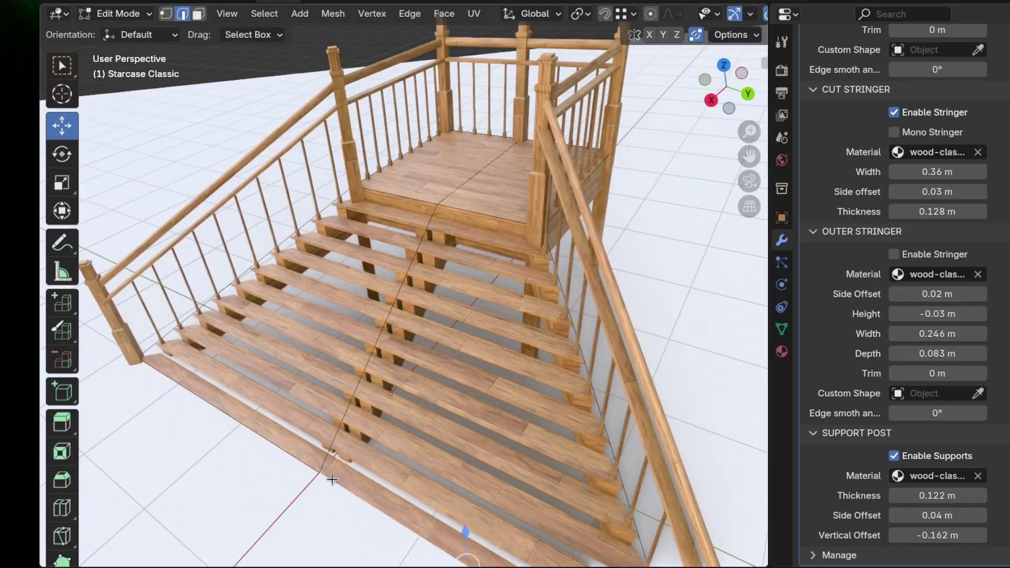
{"action": "key", "text": "g"}
{"action": "key", "text": "y"}
{"action": "key", "text": "Return"}
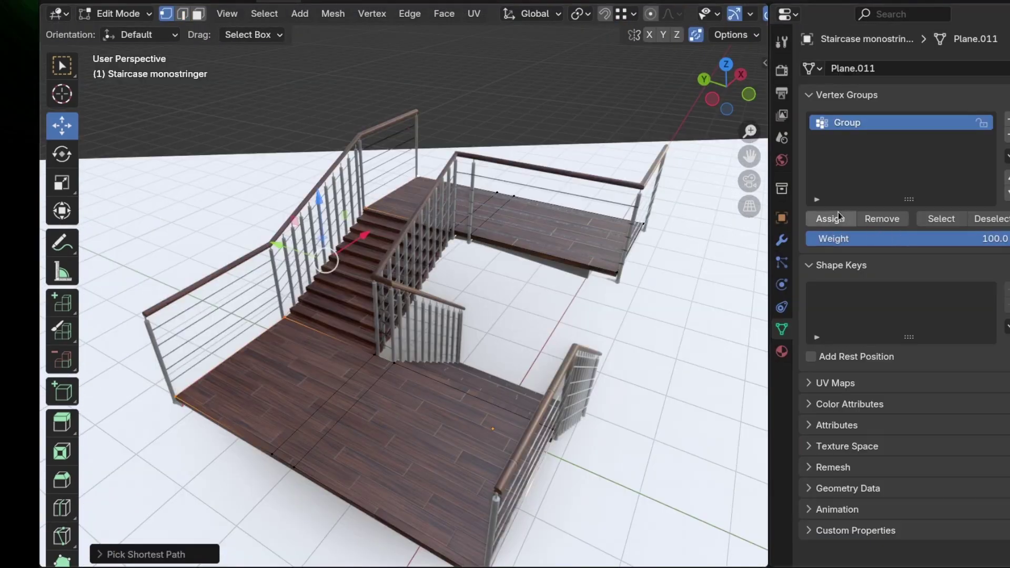
- Assign the selected landing vertices to the Group vertex group and increase the Remove Handrail distance in the Staircase modifier
{"action": "left_click", "coordinate": [839, 217]}
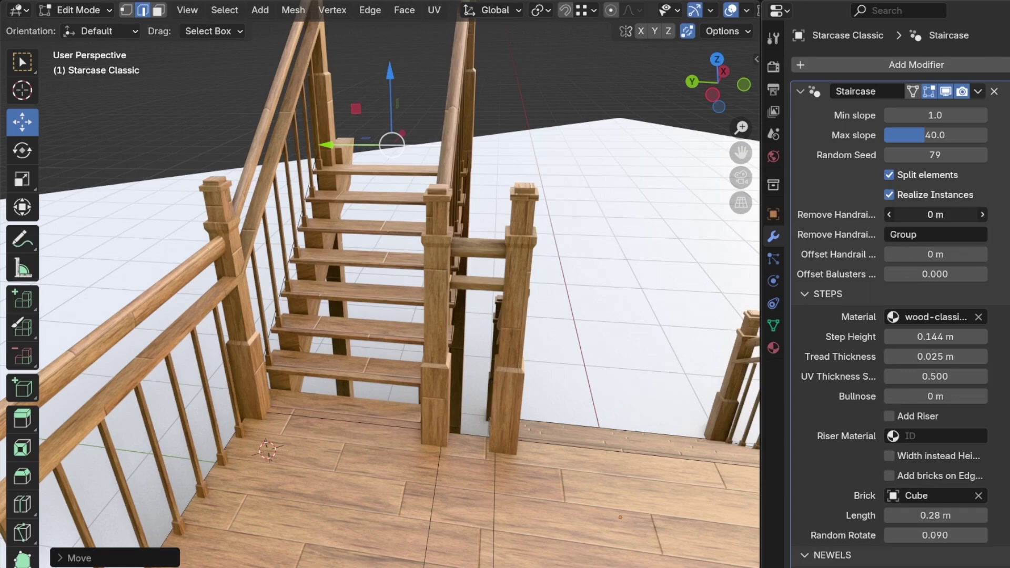
{"action": "left_click_drag", "start_coordinate": [935, 215], "coordinate": [967, 214]}
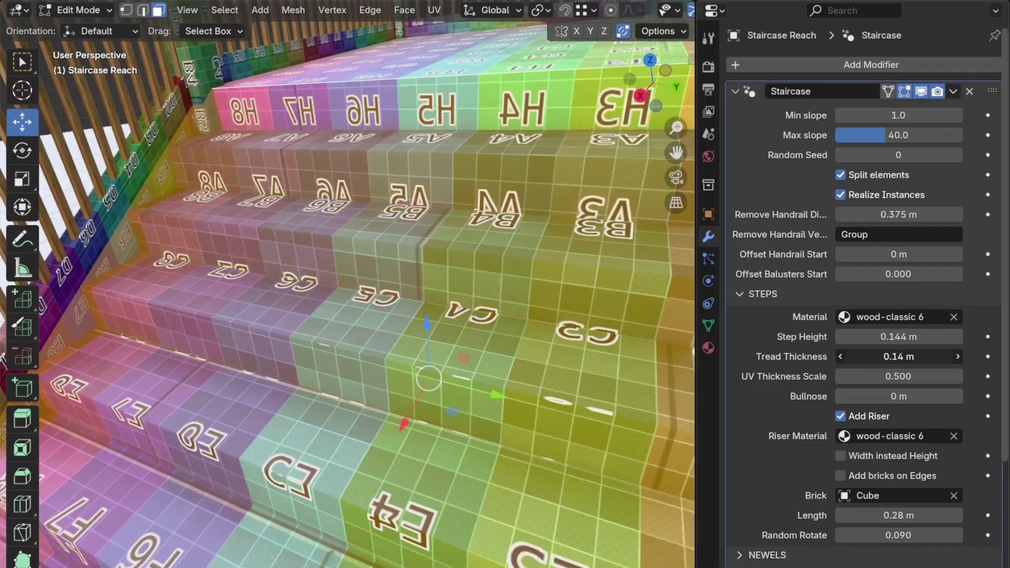
- Adjust the steps' tread thickness and UV thickness scale, plus the outer stringer's depth, in the Staircase modifier
{"action": "left_click_drag", "start_coordinate": [899, 356], "coordinate": [895, 357]}
{"action": "left_click_drag", "start_coordinate": [895, 377], "coordinate": [922, 377]}
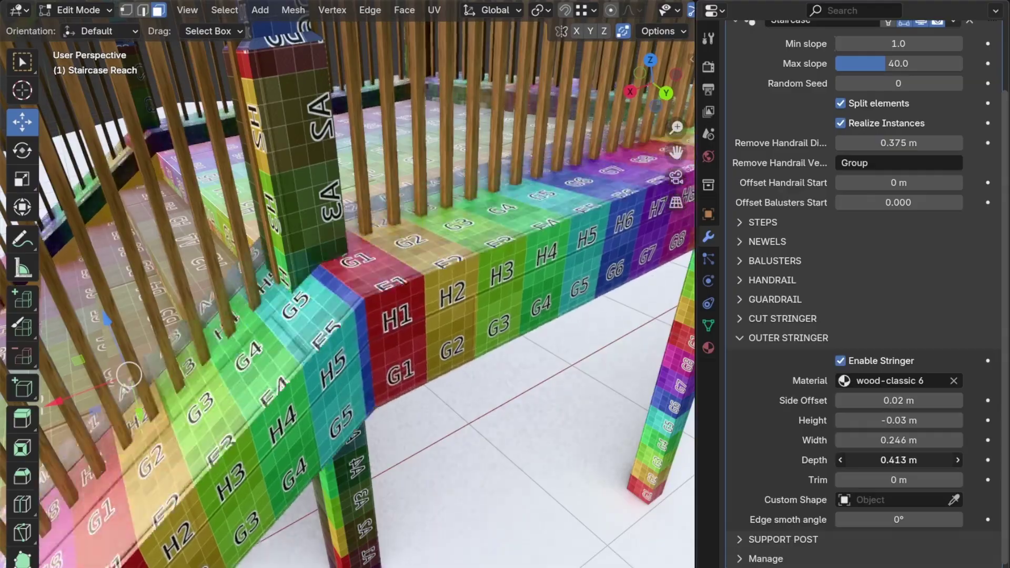
{"action": "mouse_move", "coordinate": [899, 458]}
{"action": "left_mouse_down"}
{"action": "mouse_move", "coordinate": [910, 458]}
{"action": "mouse_move", "coordinate": [890, 458]}
{"action": "left_mouse_up"}
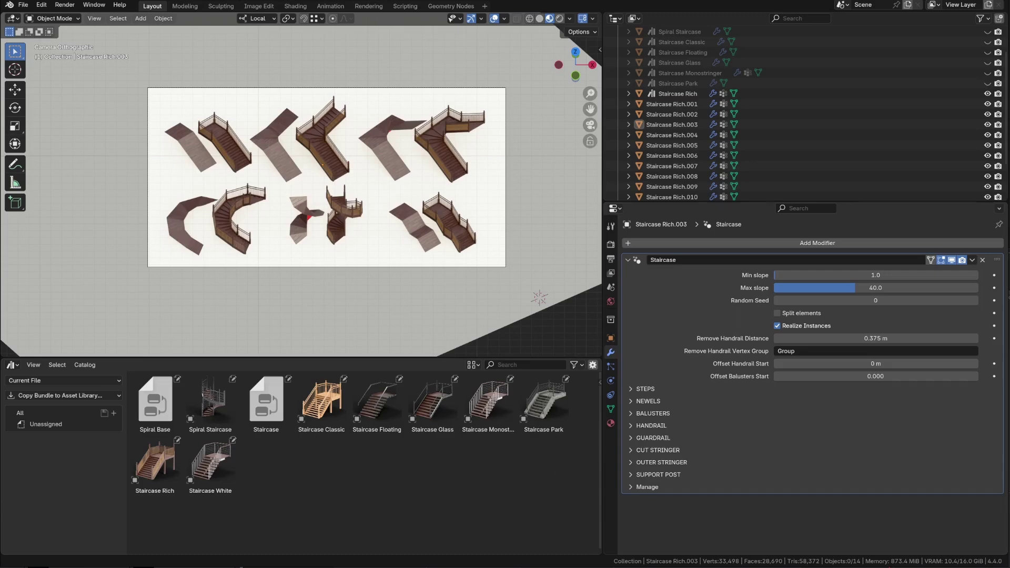
- Create an asset catalog named Staircase and move all unassigned staircase assets into it
{"action": "left_click", "coordinate": [113, 413]}
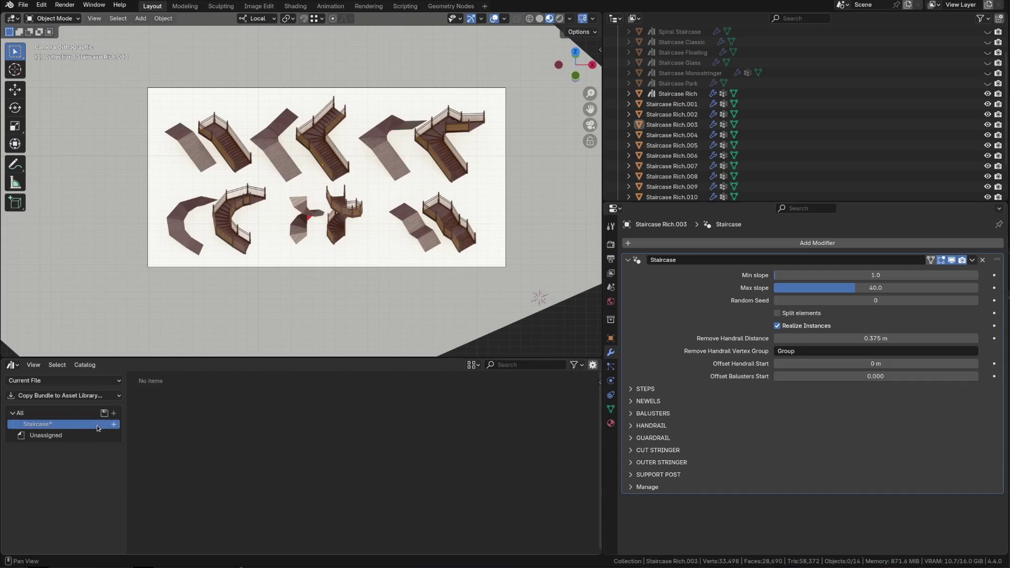
{"action": "left_click", "coordinate": [97, 436]}
{"action": "left_click", "coordinate": [154, 408]}
{"action": "key", "text": "a"}
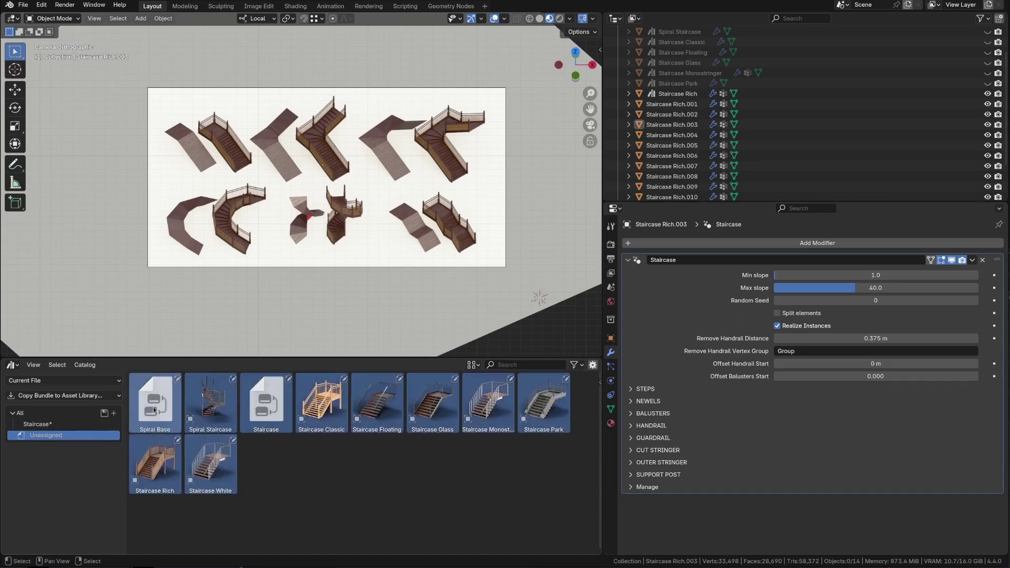
{"action": "left_click_drag", "start_coordinate": [45, 429], "coordinate": [43, 426]}
{"action": "left_click", "coordinate": [42, 425]}
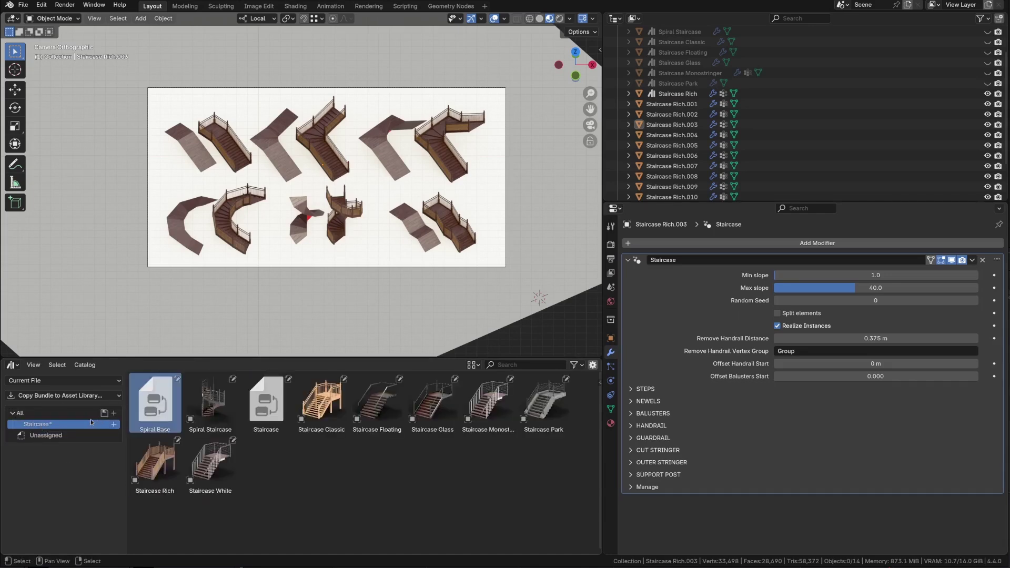
- Copy the asset bundle to the Blender Assets library as stairs_generator.4.3_bundle.blend
{"action": "left_click", "coordinate": [63, 396]}
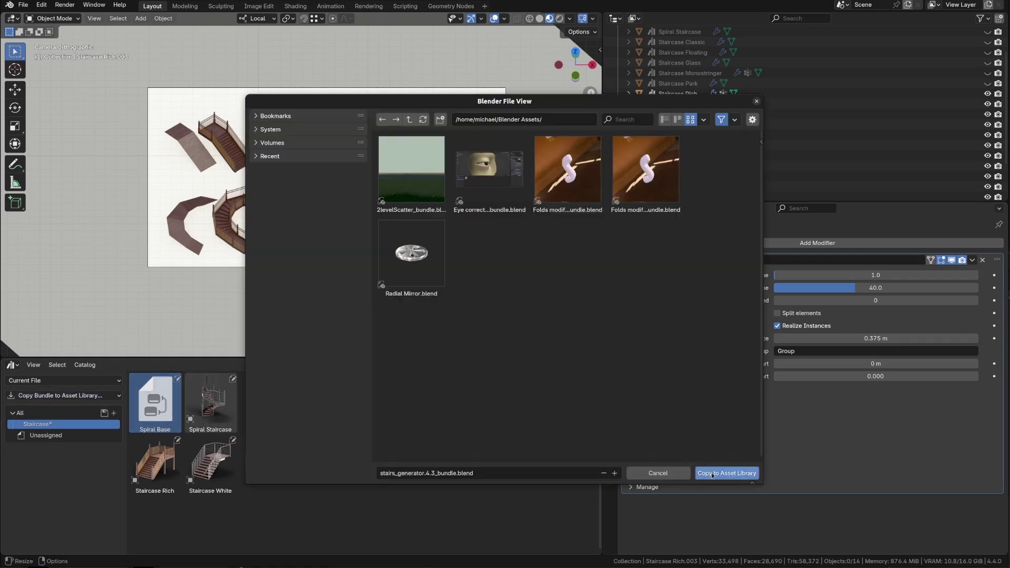
{"action": "left_click", "coordinate": [712, 475]}
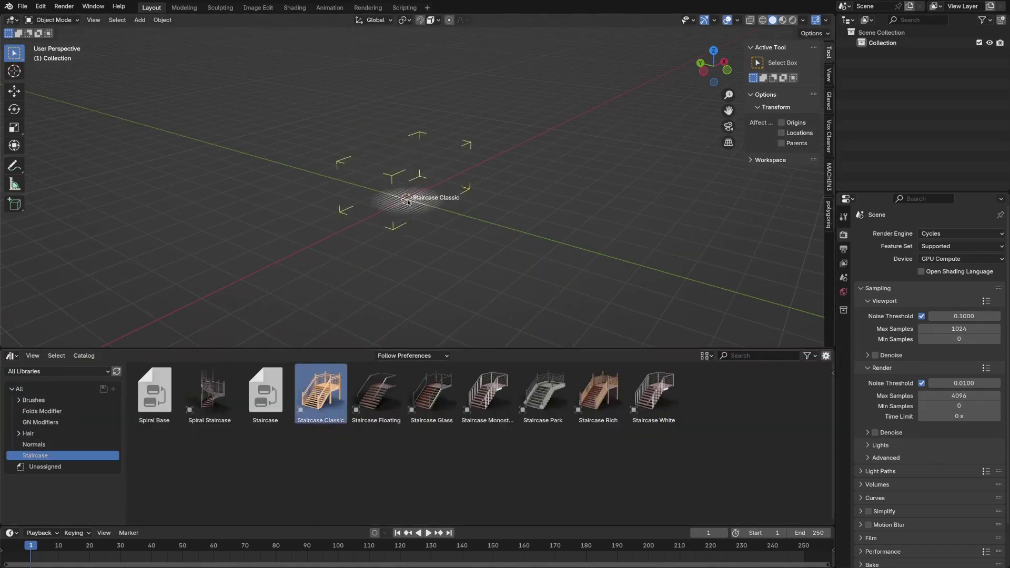
- Place the Staircase Classic asset from the Staircase catalog at the center of the scene
{"action": "left_click_drag", "start_coordinate": [407, 202], "coordinate": [408, 202]}
{"action": "middle_click_drag", "start_coordinate": [609, 254], "coordinate": [674, 272]}
- Move the baluster, newel, cube and Bézier circle helper objects to a new collection and exclude it from the view layer
{"action": "left_click", "coordinate": [492, 128], "text": "shift"}
{"action": "left_click", "coordinate": [630, 190], "text": "shift"}
{"action": "key", "text": "m"}
{"action": "left_click", "coordinate": [626, 189]}
{"action": "left_click", "coordinate": [621, 208]}
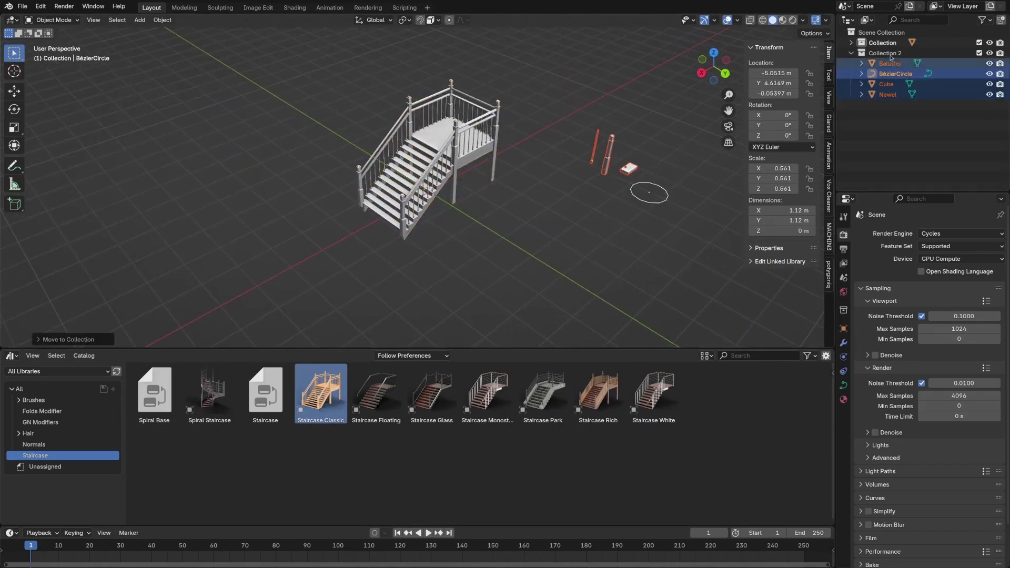
{"action": "left_click", "coordinate": [979, 53]}
- Add a plane, reset its location to the origin, and move it about 3.67 m along Y beside the staircase
{"action": "right_click", "coordinate": [492, 210], "text": "shift"}
{"action": "key", "text": "shift+a"}
{"action": "left_click", "coordinate": [526, 236]}
{"action": "middle_click_drag", "start_coordinate": [525, 236], "coordinate": [560, 219]}
{"action": "key", "text": "alt+g"}
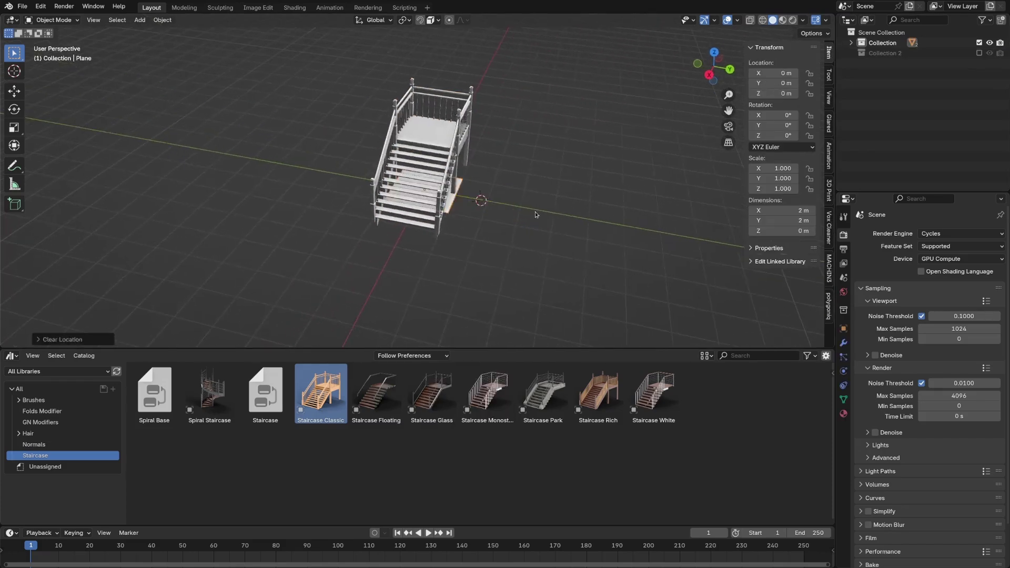
{"action": "key", "text": "g"}
{"action": "key", "text": "y"}
{"action": "left_click", "coordinate": [652, 236]}
- Copy the Staircase modifier from the staircase object to the plane with Copy Modifiers
{"action": "left_click", "coordinate": [426, 142]}
{"action": "left_click", "coordinate": [562, 211], "text": "shift"}
{"action": "left_click", "coordinate": [420, 122], "text": "shift"}
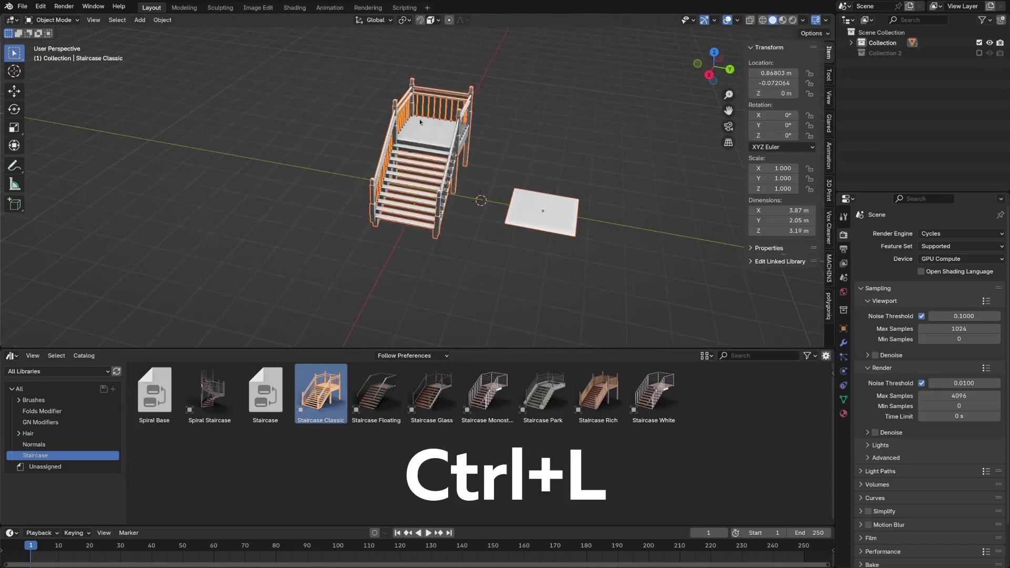
{"action": "left_click", "coordinate": [396, 204]}
{"action": "left_click", "coordinate": [519, 218]}
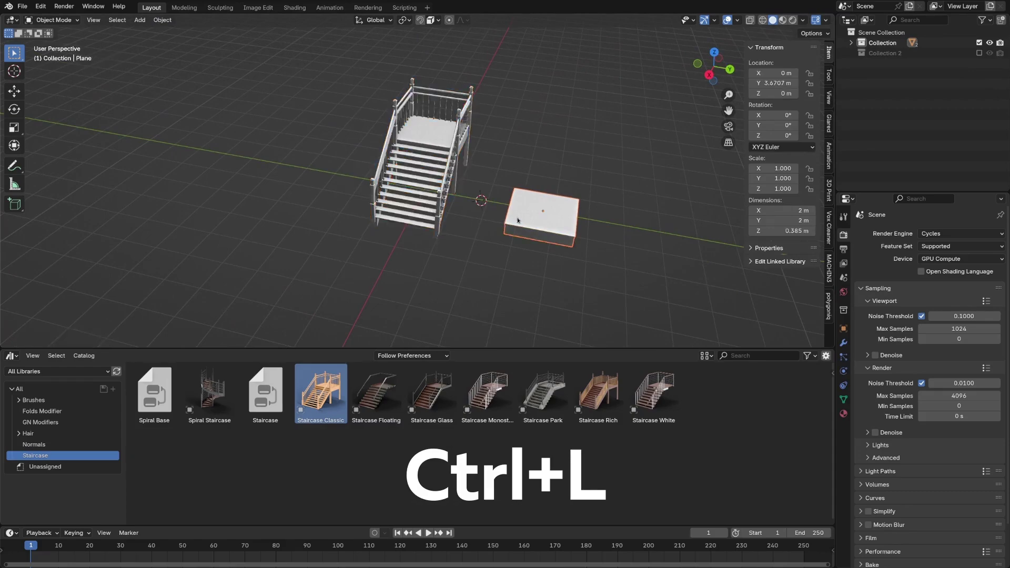
{"action": "middle_click_drag", "start_coordinate": [518, 219], "coordinate": [400, 252]}
{"action": "scroll", "coordinate": [463, 174], "scroll_direction": "up", "scroll_amount": 4}
{"action": "middle_click_drag", "start_coordinate": [467, 163], "coordinate": [514, 184], "text": "shift"}
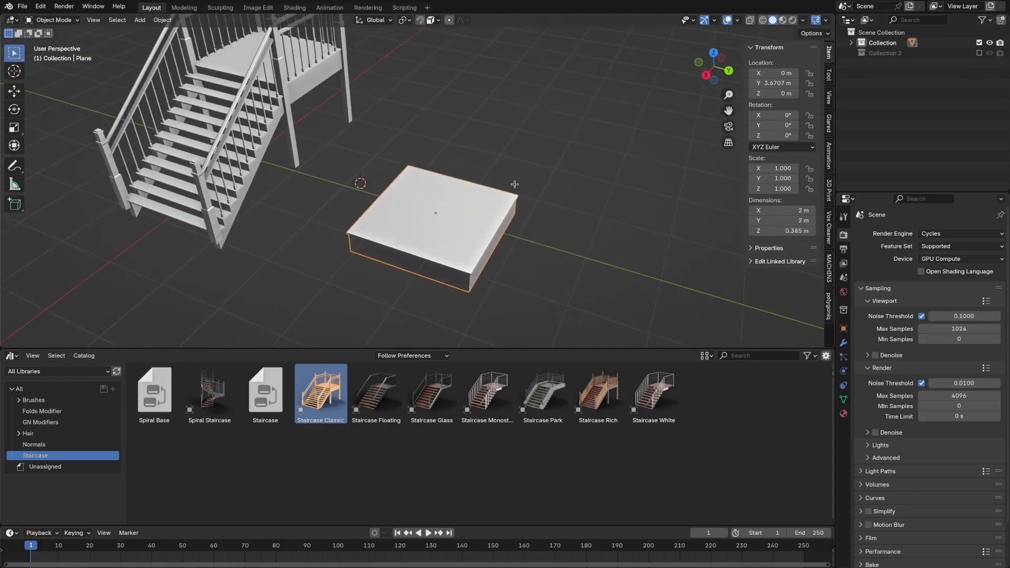
{"action": "key", "text": "Tab"}
{"action": "left_click", "coordinate": [408, 166]}
{"action": "left_click", "coordinate": [518, 195], "text": "shift"}
{"action": "key", "text": "Tab"}
- Delete the original staircase and reset the plane's location to the origin
{"action": "left_click", "coordinate": [294, 55]}
{"action": "key", "text": "Delete"}
{"action": "left_click", "coordinate": [451, 228]}
{"action": "scroll", "coordinate": [447, 226], "scroll_direction": "down", "scroll_amount": 1}
{"action": "key", "text": "alt+g"}
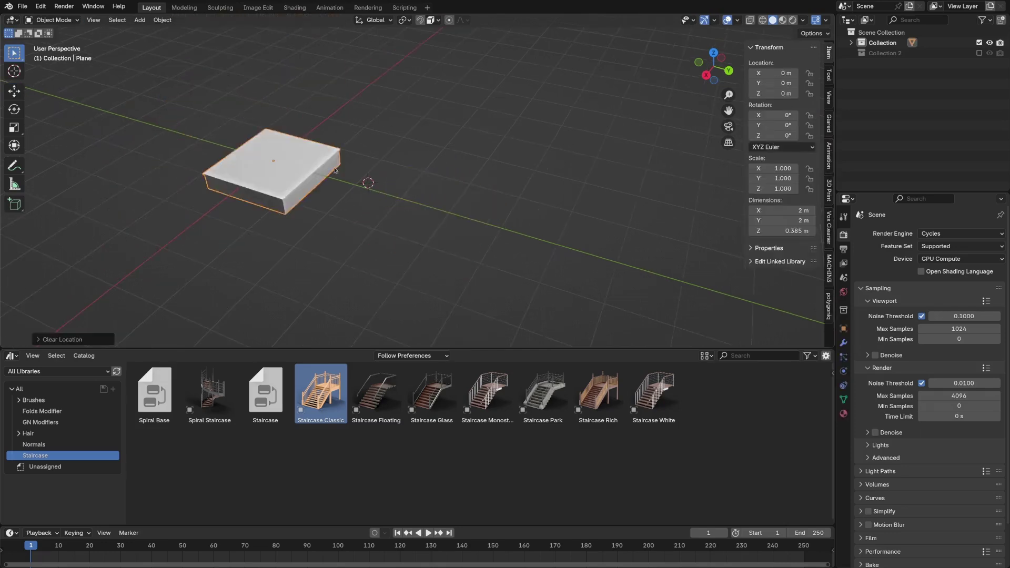
- Select geometry on the plane's mesh in Edit Mode and move it vertically along Z
{"action": "middle_click_drag", "start_coordinate": [404, 204], "coordinate": [537, 242], "text": "shift"}
{"action": "left_click_drag", "start_coordinate": [56, 350], "coordinate": [56, 484]}
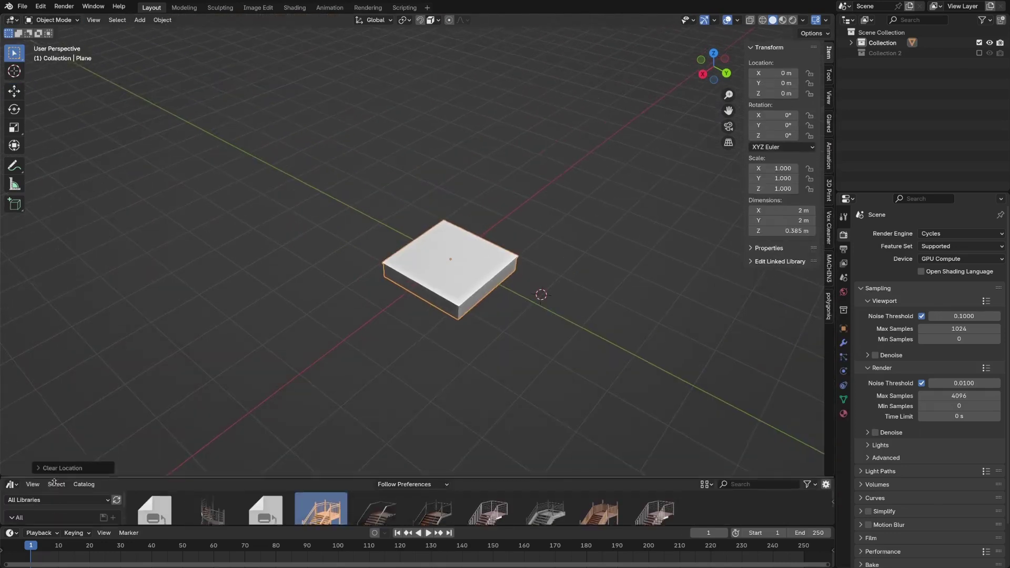
{"action": "left_click", "coordinate": [421, 254]}
{"action": "key", "text": "Tab"}
{"action": "mouse_move", "coordinate": [480, 222]}
{"action": "left_mouse_down"}
{"action": "mouse_move", "coordinate": [482, 152]}
{"action": "mouse_move", "coordinate": [478, 222]}
{"action": "left_mouse_up"}
{"action": "right_click", "coordinate": [478, 222]}
{"action": "left_click", "coordinate": [437, 237], "text": "shift"}
{"action": "mouse_move", "coordinate": [414, 219]}
{"action": "left_mouse_down"}
{"action": "mouse_move", "coordinate": [413, 163]}
{"action": "mouse_move", "coordinate": [408, 221]}
{"action": "left_mouse_up"}
{"action": "right_click", "coordinate": [408, 221]}
{"action": "key", "text": "g"}
{"action": "key", "text": "z"}
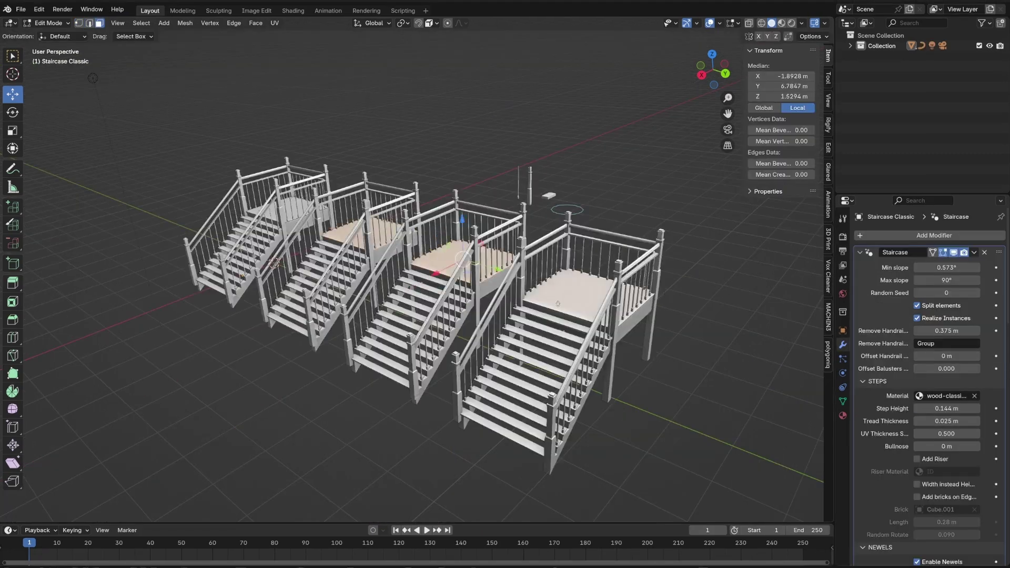
- Lower the selected staircase landings along Z and set the Staircase modifier's Min slope to 10°
{"action": "key", "text": "g"}
{"action": "key", "text": "z"}
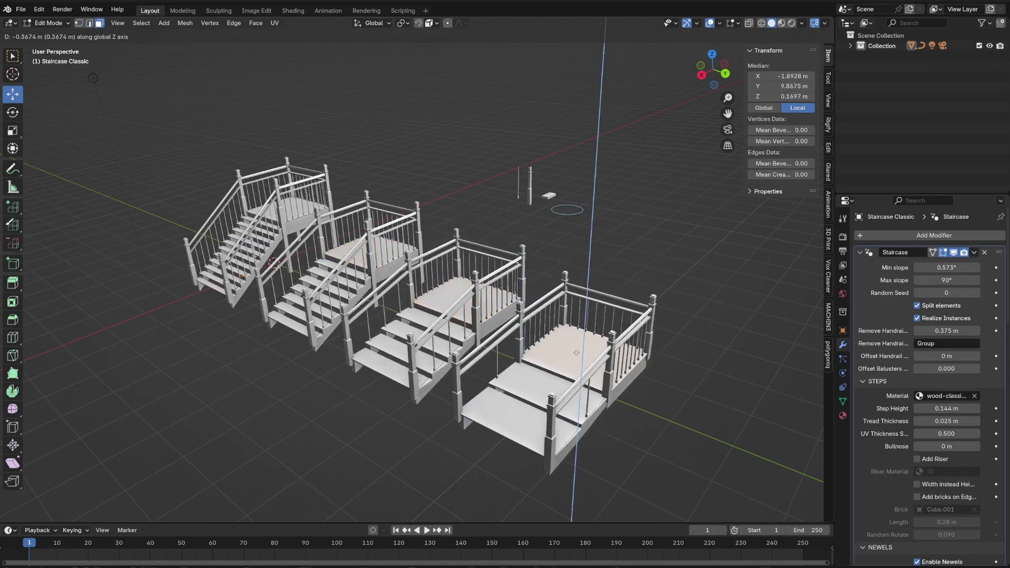
{"action": "left_click", "coordinate": [635, 336]}
{"action": "mouse_move", "coordinate": [946, 267]}
{"action": "left_mouse_down"}
{"action": "mouse_move", "coordinate": [974, 268]}
{"action": "mouse_move", "coordinate": [946, 268]}
{"action": "left_mouse_up"}
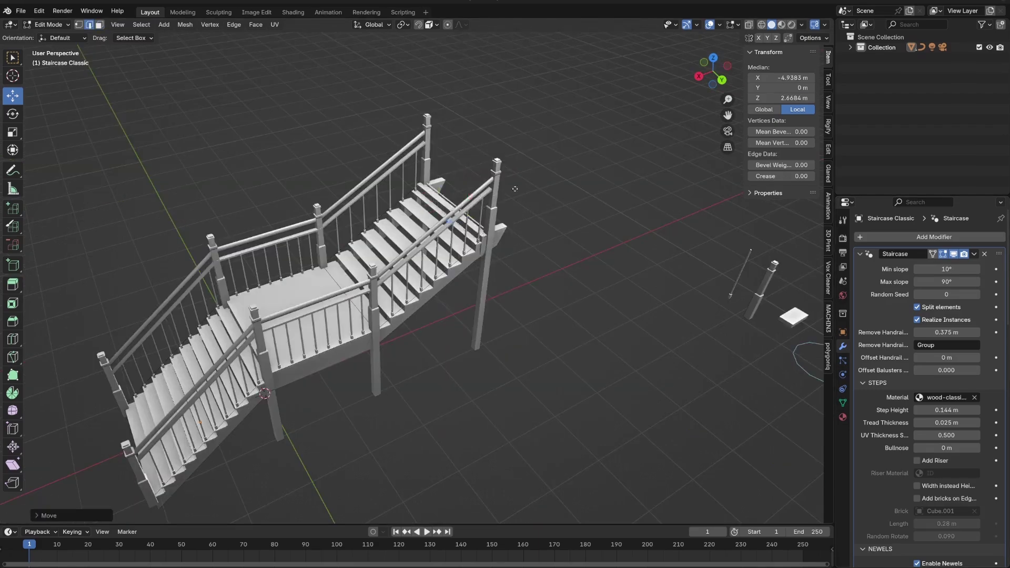
- Extrude the upper end edge of the staircase mesh along X to extend it with a level landing
{"action": "key", "text": "e"}
{"action": "key", "text": "z"}
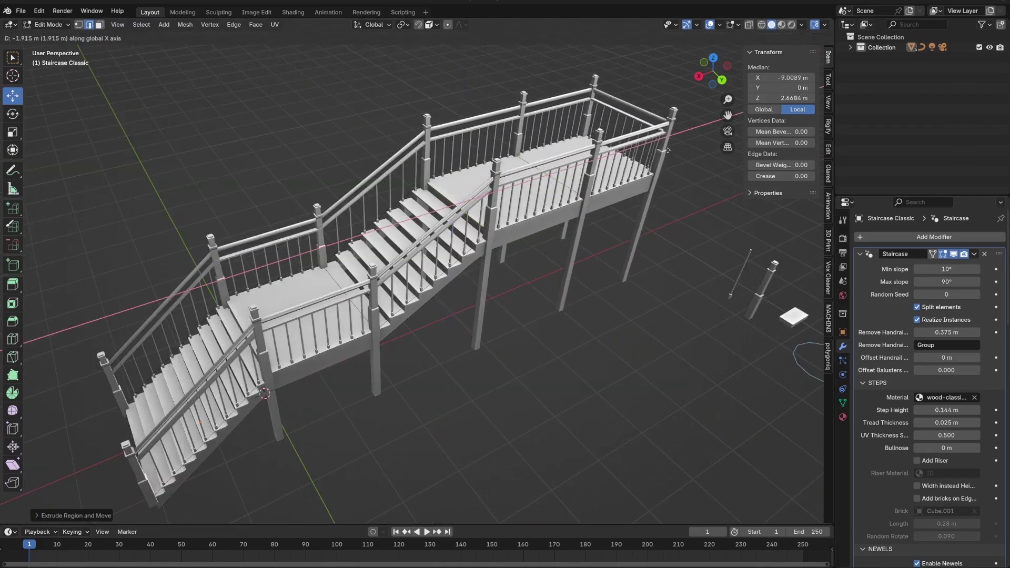
{"action": "left_click", "coordinate": [736, 95]}
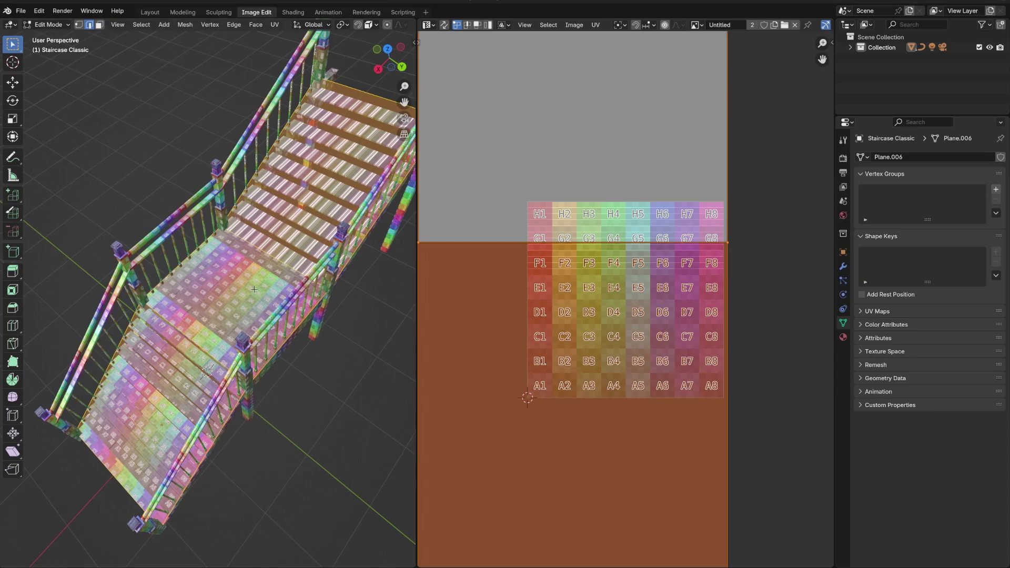
- Unwrap the staircase's base faces and scale up their UVs to make the texture pattern finer
{"action": "key", "text": "u"}
{"action": "left_click", "coordinate": [227, 282]}
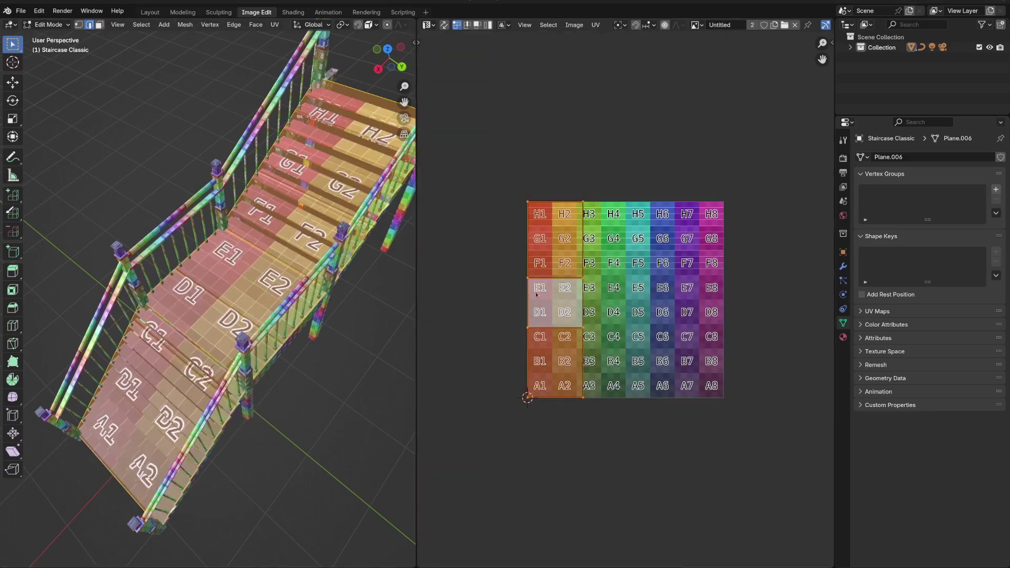
{"action": "key", "text": "s"}
{"action": "left_click", "coordinate": [597, 285]}
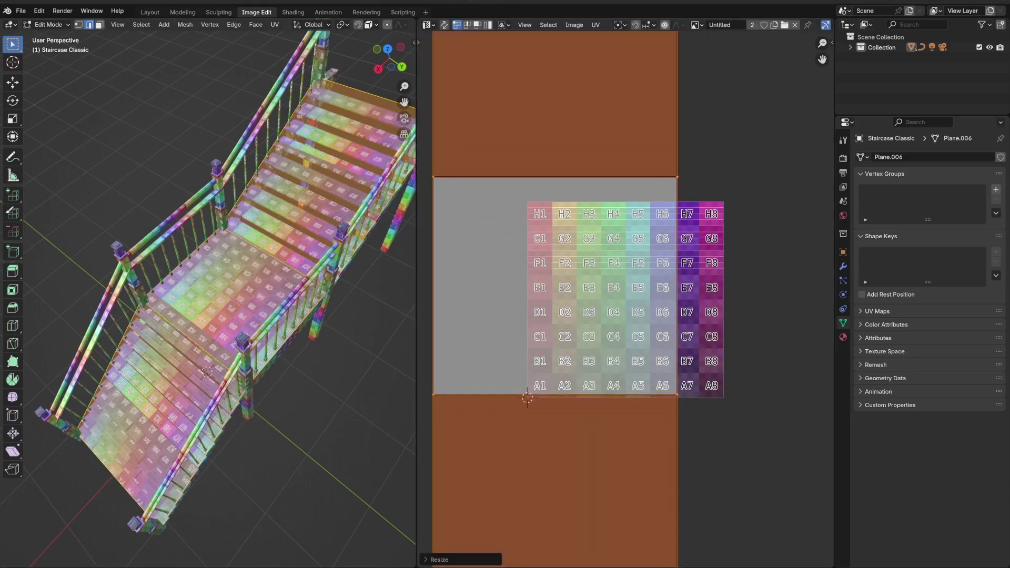
{"action": "key", "text": "s"}
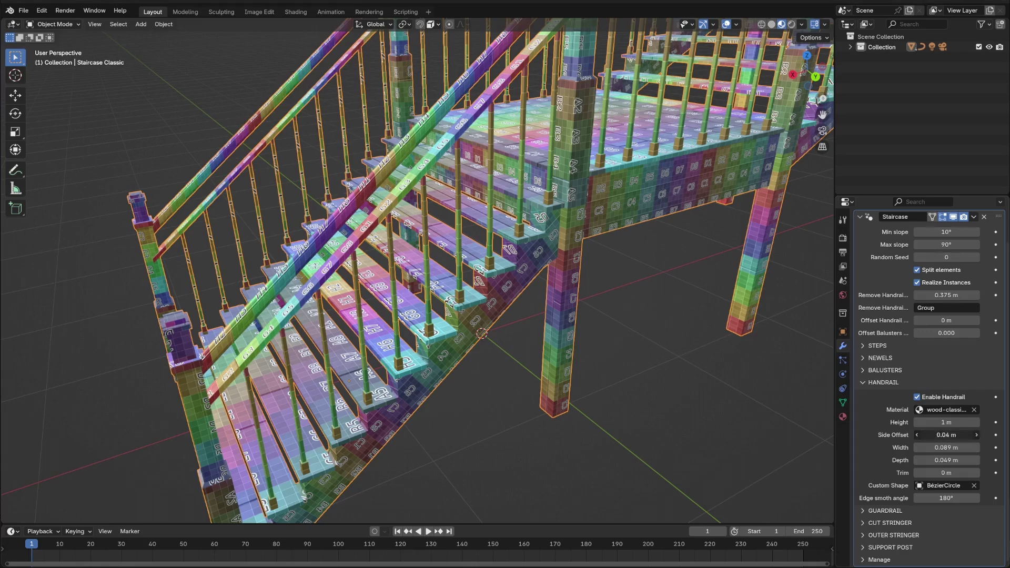
- Adjust the support post thickness and the cut stringer dimensions in the Staircase modifier
{"action": "left_click_drag", "start_coordinate": [946, 521], "coordinate": [957, 522]}
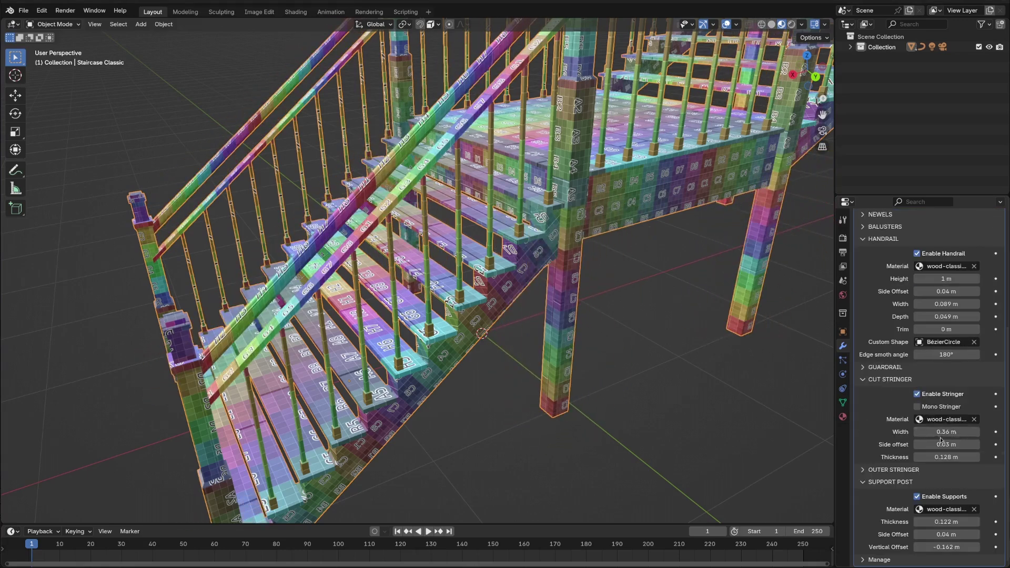
{"action": "left_click_drag", "start_coordinate": [946, 432], "coordinate": [936, 458]}
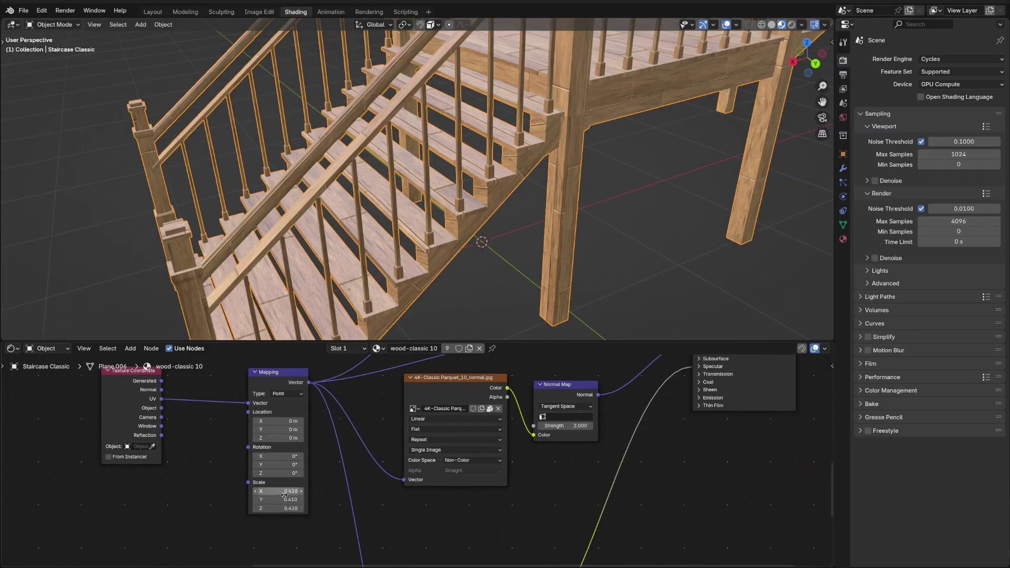
- Increase the texture scale in the Mapping node of the wood-classic 10 material
{"action": "left_click_drag", "start_coordinate": [279, 491], "coordinate": [352, 491]}
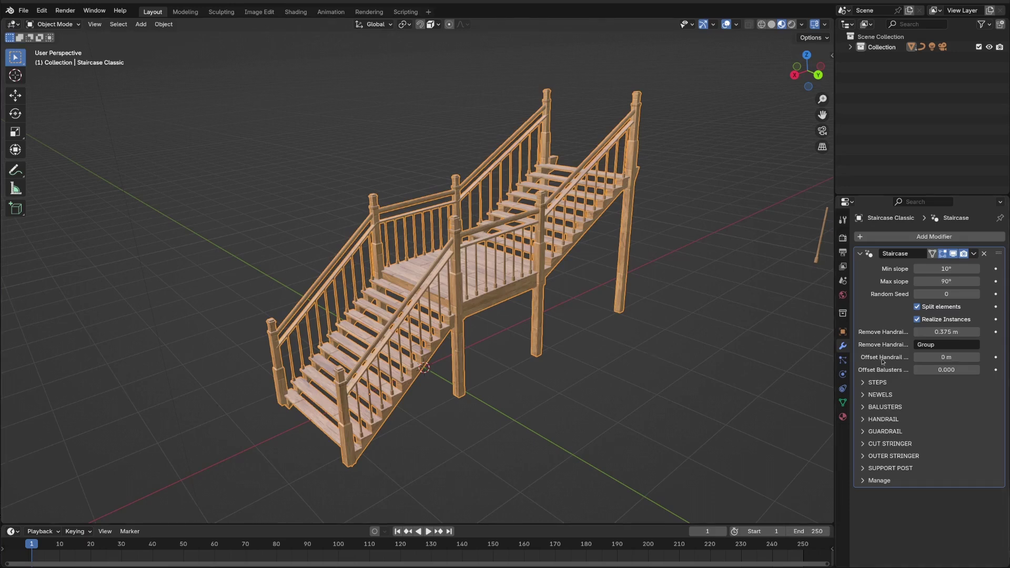
- Open the Steps settings of the Staircase modifier
{"action": "left_click", "coordinate": [865, 383]}
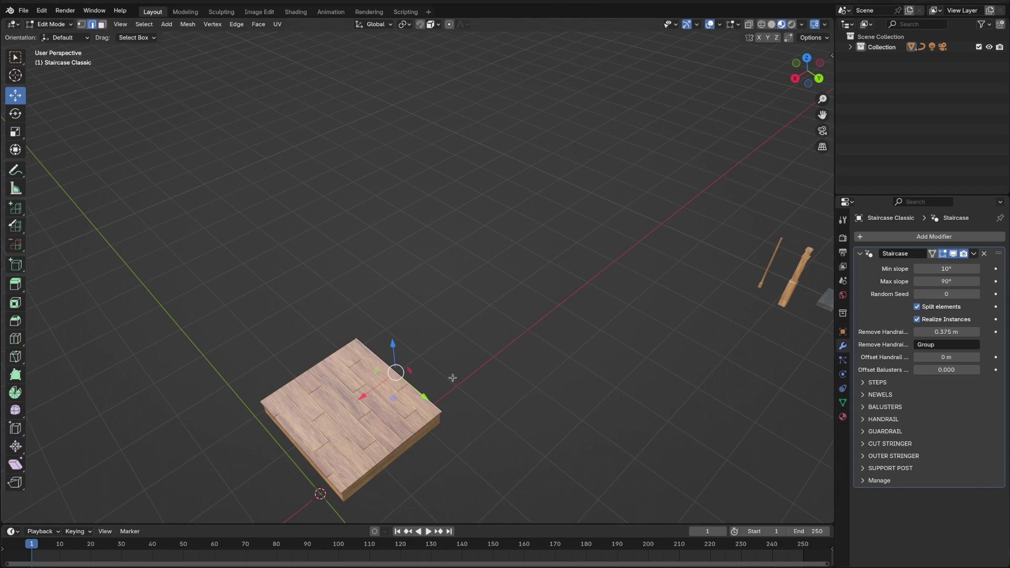
- Move the platform's end edge outward along X and raise it about 1.59 m along Z to form a flight of stairs
{"action": "middle_click_drag", "start_coordinate": [449, 368], "coordinate": [384, 310], "text": "shift"}
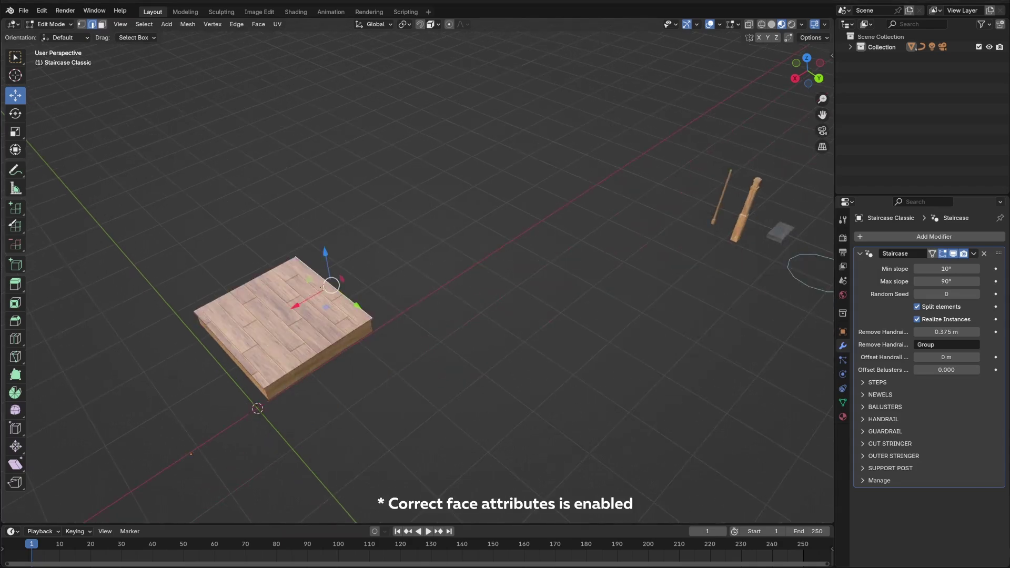
{"action": "left_click_drag", "start_coordinate": [322, 287], "coordinate": [411, 235]}
{"action": "left_click_drag", "start_coordinate": [419, 213], "coordinate": [417, 127]}
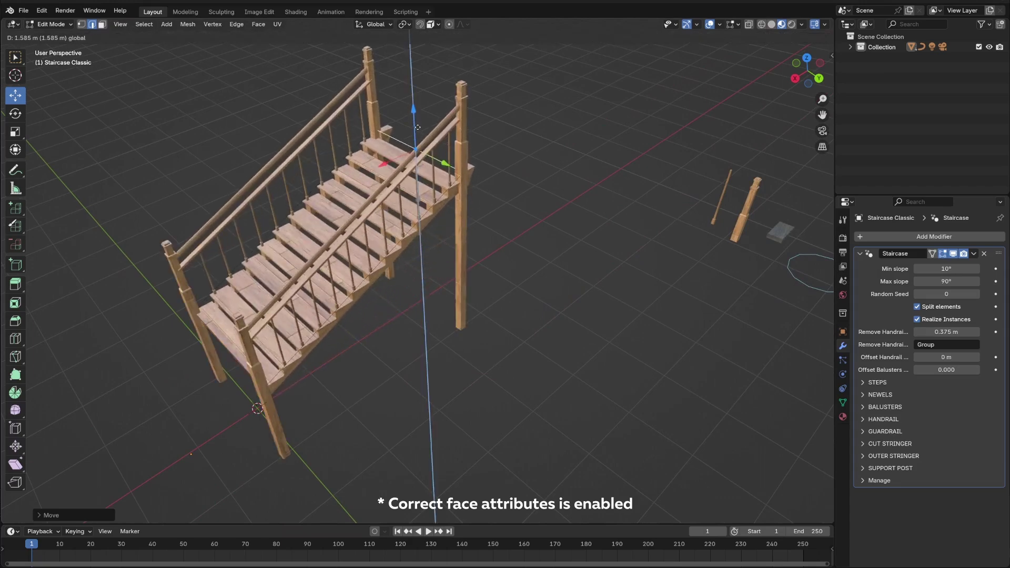
- Extrude the raised top edge outward to add a level landing at the top of the stairs
{"action": "middle_click_drag", "start_coordinate": [429, 125], "coordinate": [433, 177], "text": "shift"}
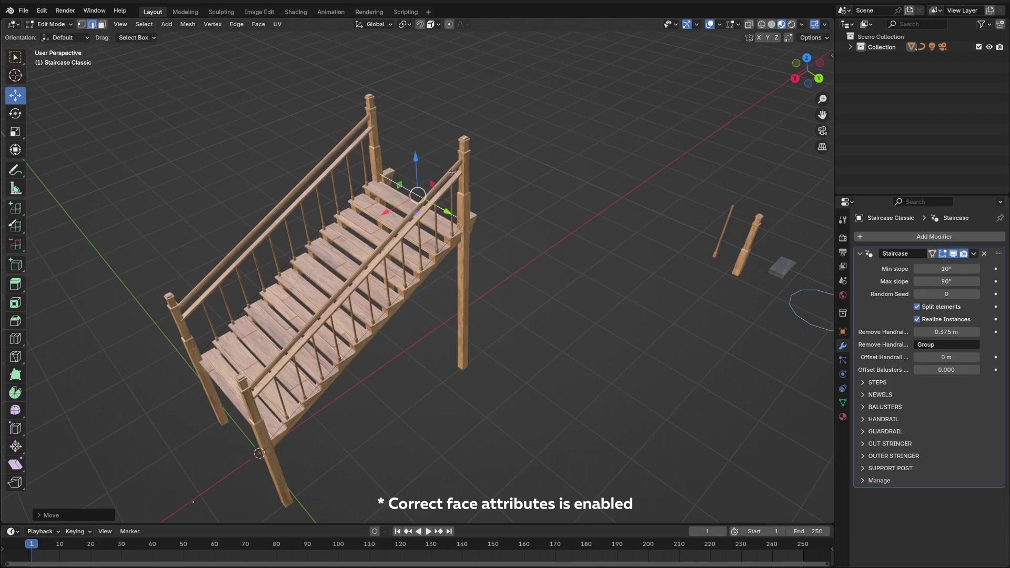
{"action": "key", "text": "e"}
{"action": "left_click", "coordinate": [518, 174]}
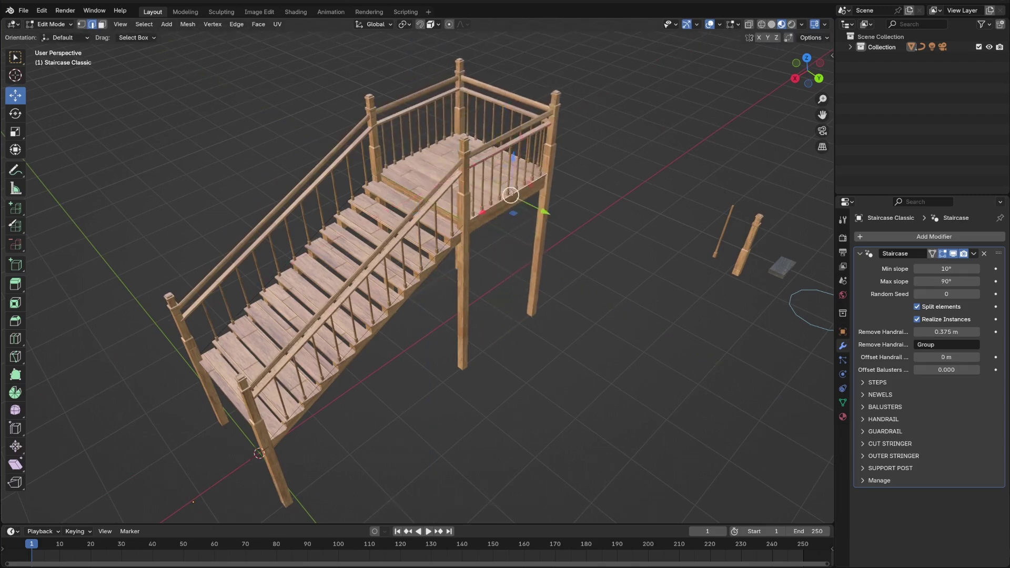
- Extrude the landing's side edge 2 m along the Y axis to extend the landing sideways
{"action": "key", "text": "e"}
{"action": "key", "text": "y"}
{"action": "key", "text": "1"}
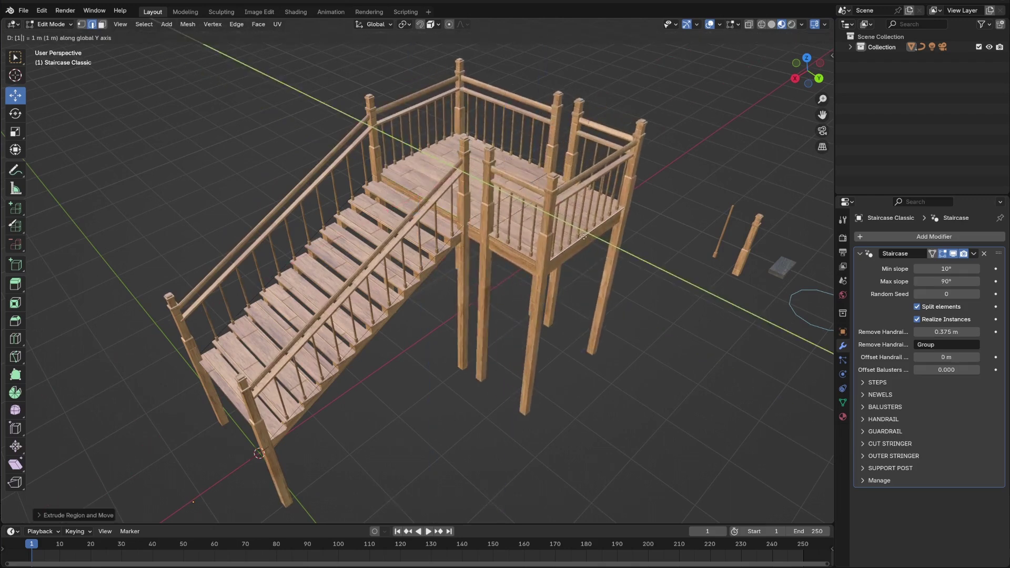
{"action": "key", "text": "BackSpace"}
{"action": "key", "text": "2"}
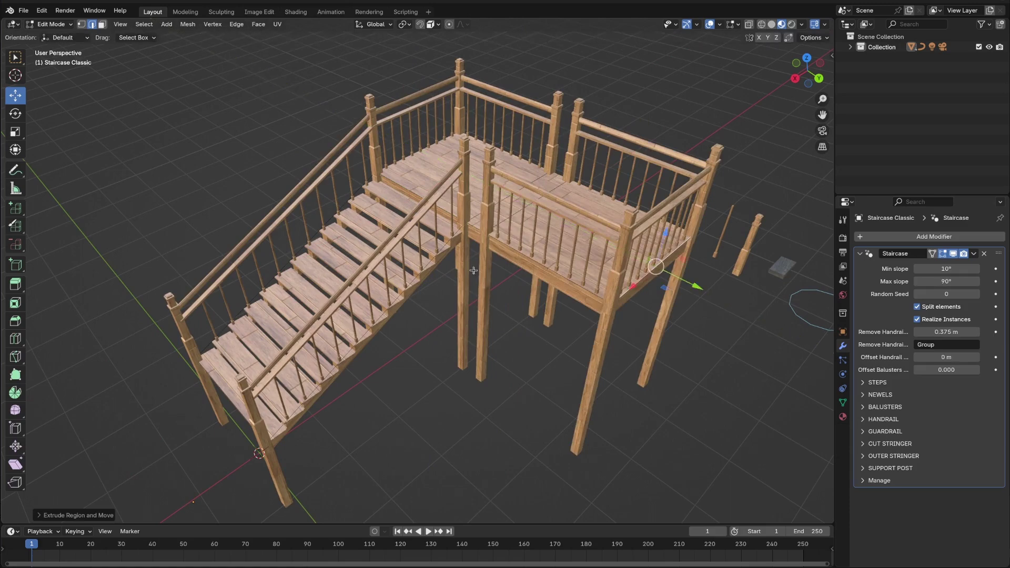
{"action": "middle_click_drag", "start_coordinate": [474, 270], "coordinate": [490, 253]}
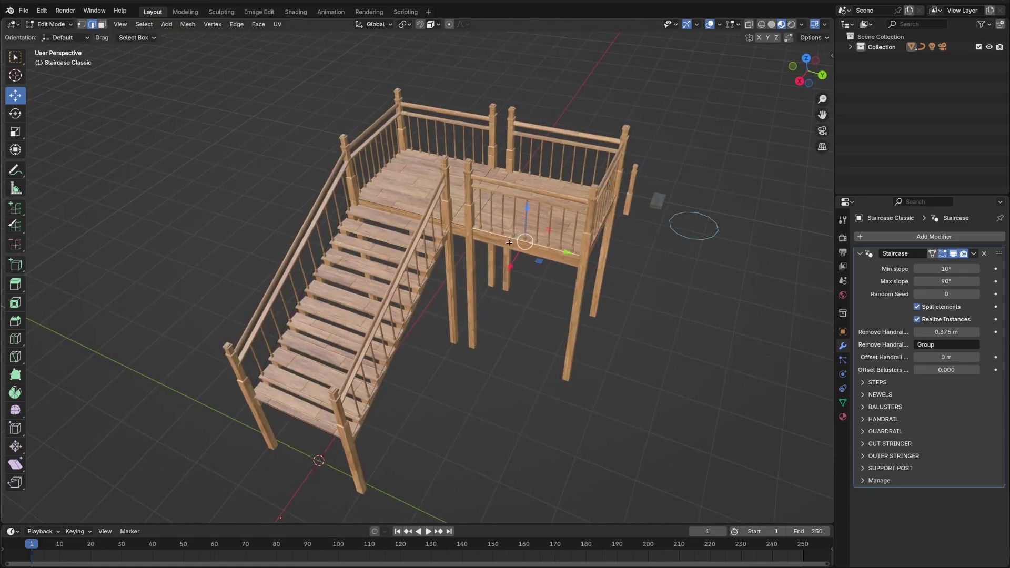
- Set the snap target to Vertex and extrude the extended landing's front edge parallel to the first flight, back toward its foot
{"action": "left_click", "coordinate": [433, 24]}
{"action": "left_click", "coordinate": [412, 88]}
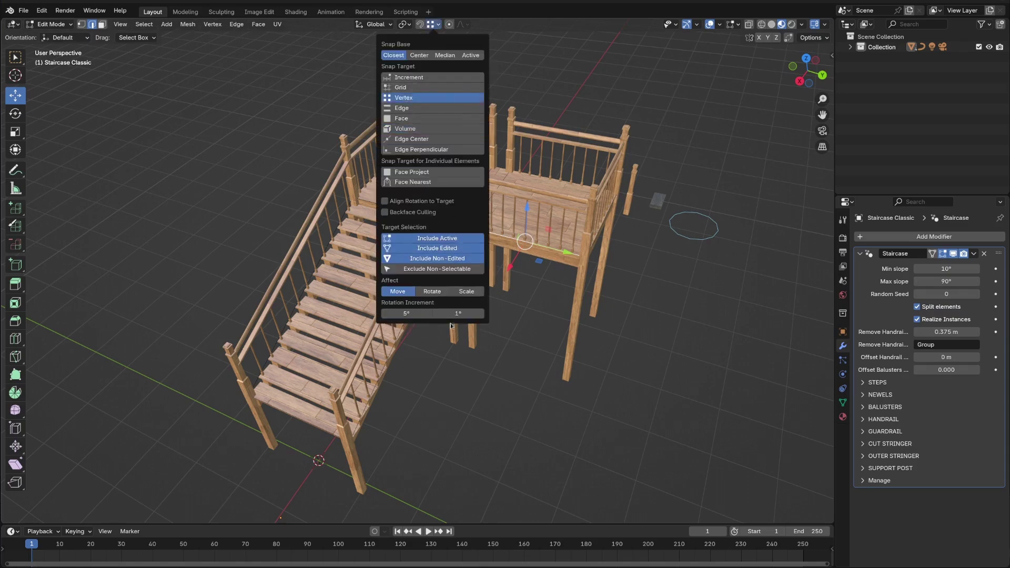
{"action": "left_click_drag", "start_coordinate": [520, 263], "coordinate": [349, 436]}
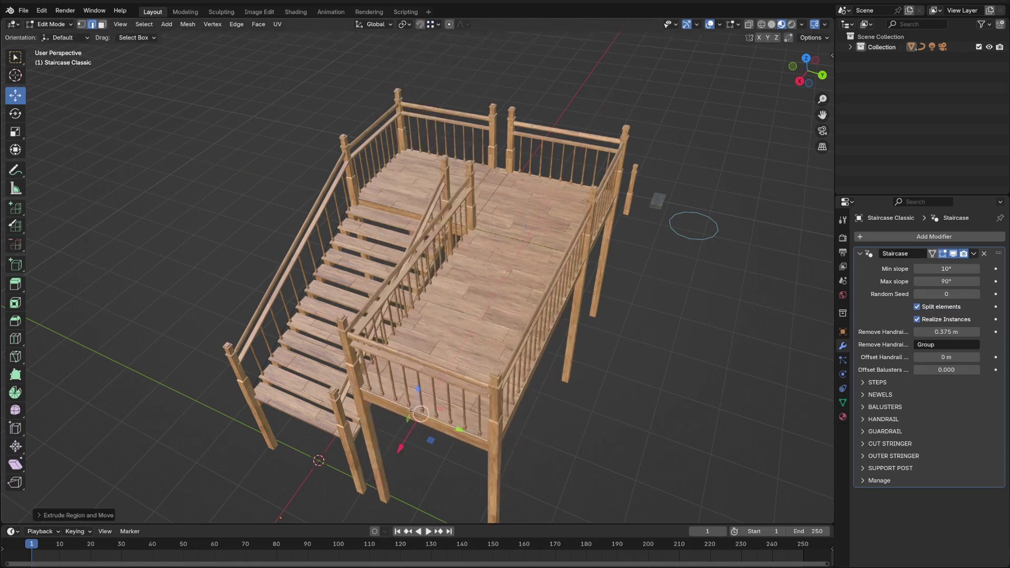
- Raise the newly extruded end edge about 1.76 m along Z to form a second flight of stairs
{"action": "middle_click_drag", "start_coordinate": [439, 447], "coordinate": [687, 253]}
{"action": "key", "text": "g"}
{"action": "key", "text": "z"}
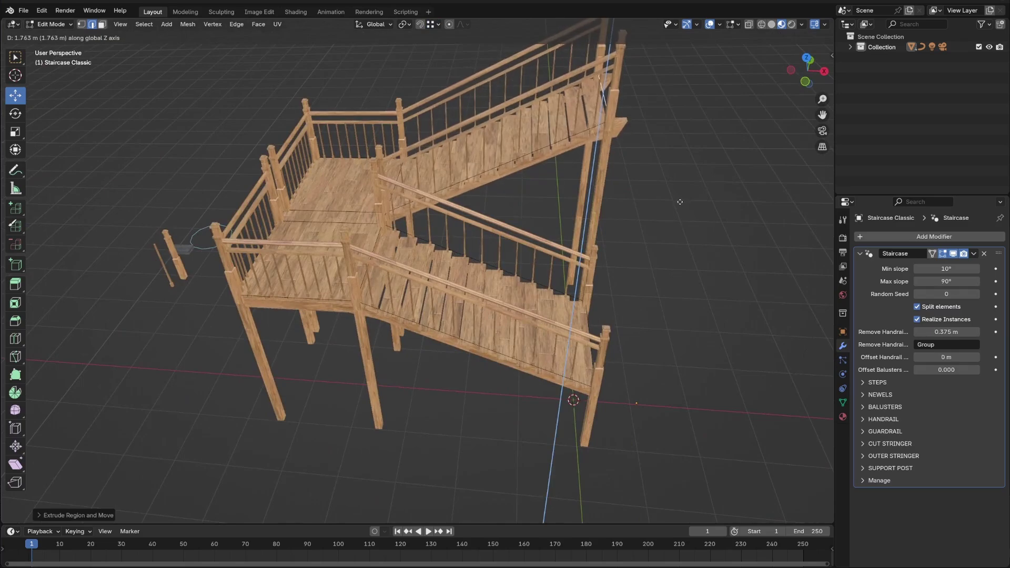
{"action": "left_click", "coordinate": [680, 202]}
- Try out a different Remove Handrail distance on the landing's railings in the Staircase modifier
{"action": "middle_click_drag", "start_coordinate": [392, 376], "coordinate": [663, 329]}
{"action": "scroll", "coordinate": [361, 333], "scroll_direction": "up", "scroll_amount": 4}
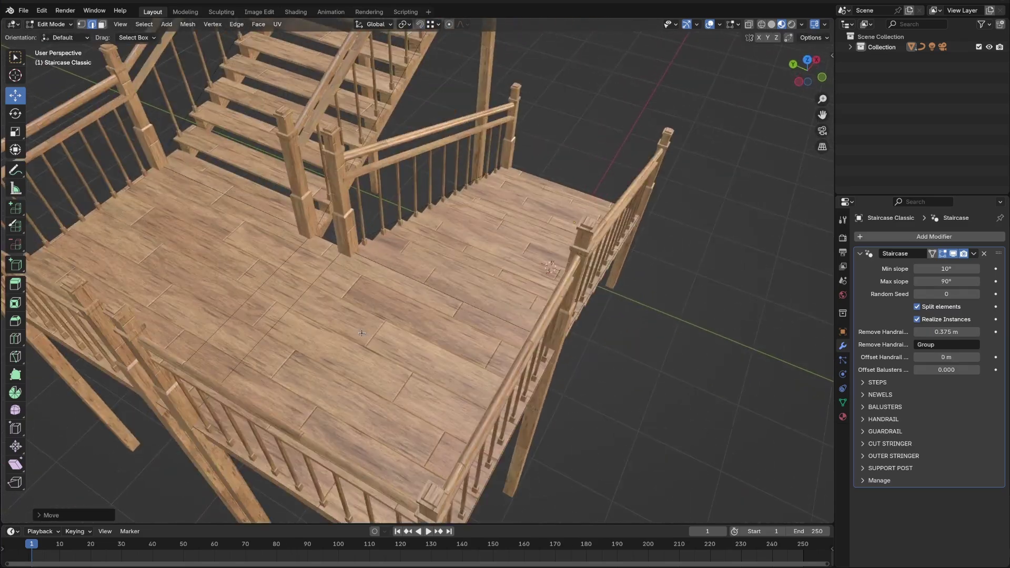
{"action": "middle_click_drag", "start_coordinate": [361, 333], "coordinate": [667, 346], "text": "shift"}
{"action": "left_click_drag", "start_coordinate": [955, 332], "coordinate": [928, 332]}
{"action": "right_click", "coordinate": [955, 332]}
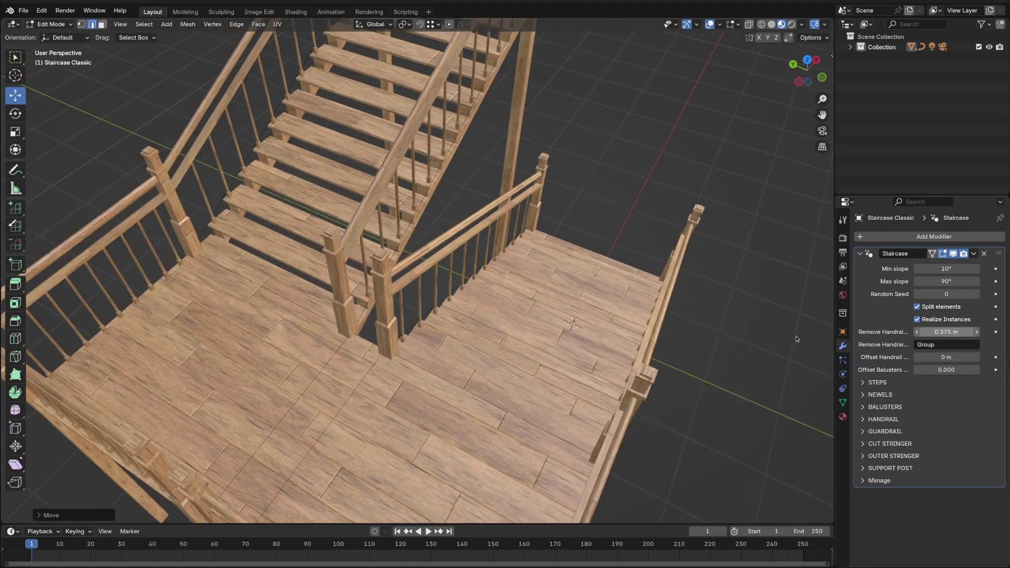
- Collapse the two vertices in the middle of the landing's outer edge into one point by scaling them to 0
{"action": "middle_click_drag", "start_coordinate": [654, 430], "coordinate": [684, 473]}
{"action": "key", "text": "1"}
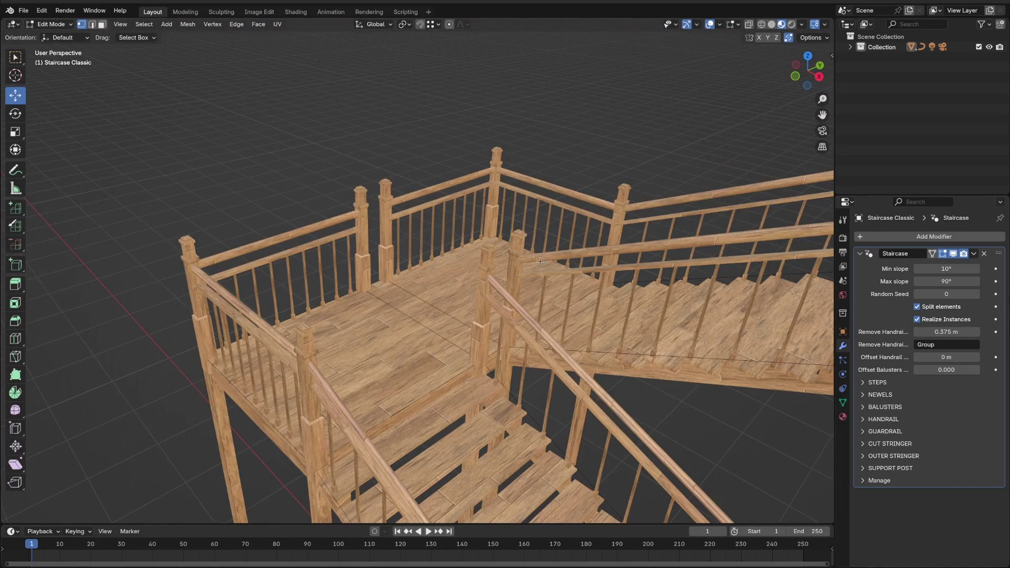
{"action": "key", "text": "s"}
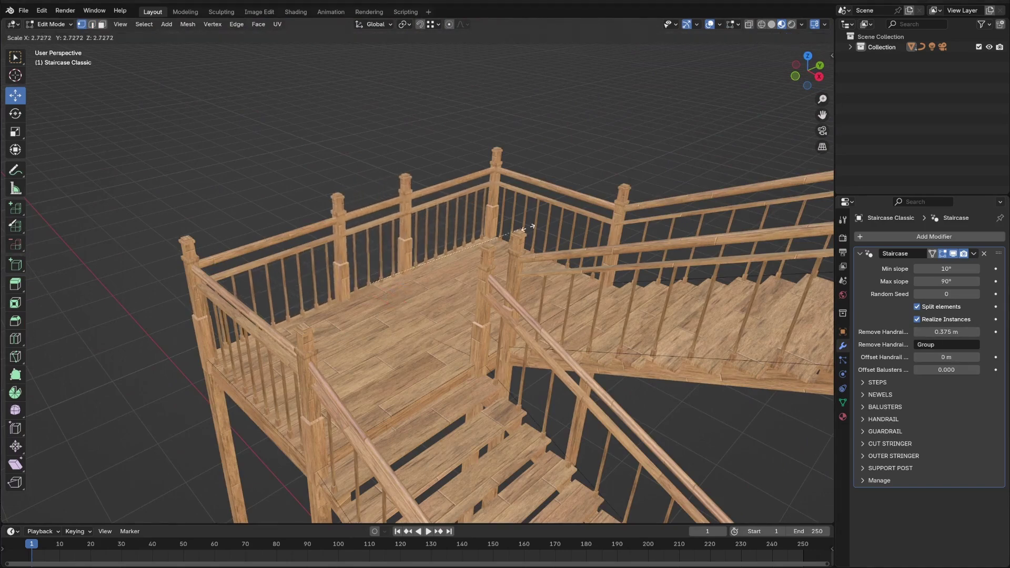
{"action": "key", "text": "Escape"}
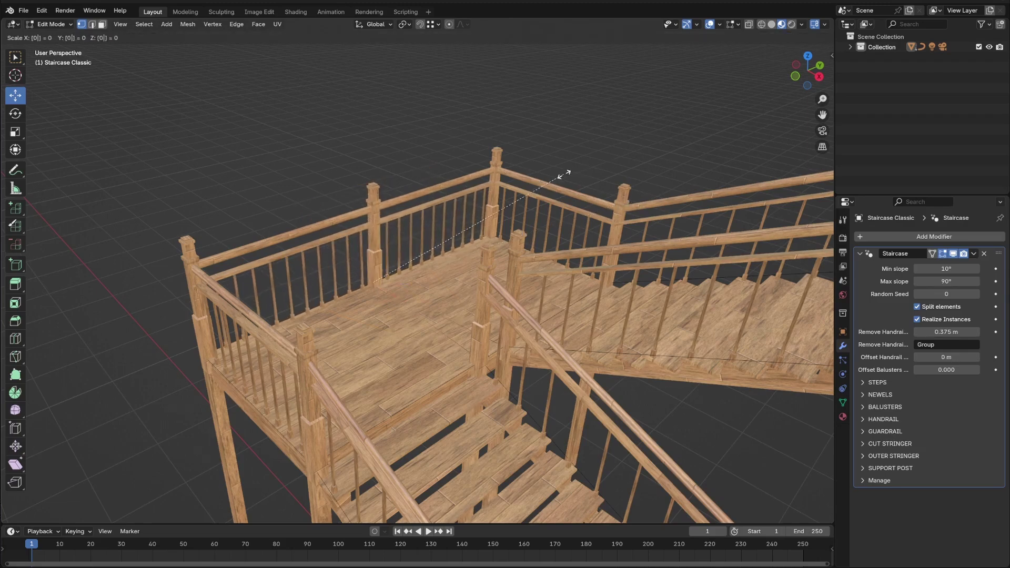
{"action": "key", "text": "Return"}
{"action": "middle_click_drag", "start_coordinate": [460, 256], "coordinate": [436, 267]}
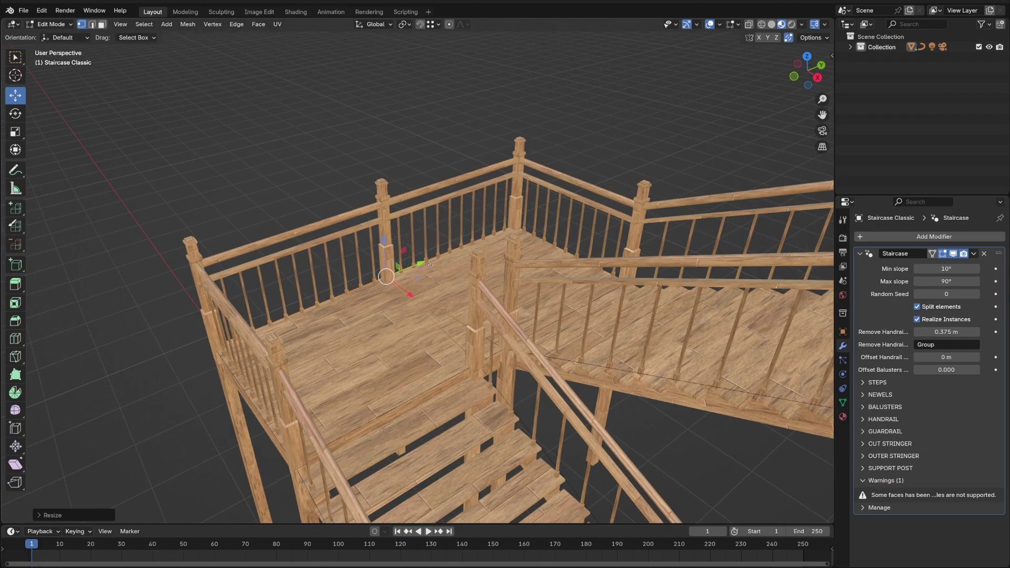
- Slide the collapsed vertices along the landing's outer edge
{"action": "key", "text": "shift+v"}
{"action": "left_click", "coordinate": [580, 170]}
{"action": "middle_click_drag", "start_coordinate": [619, 407], "coordinate": [589, 389]}
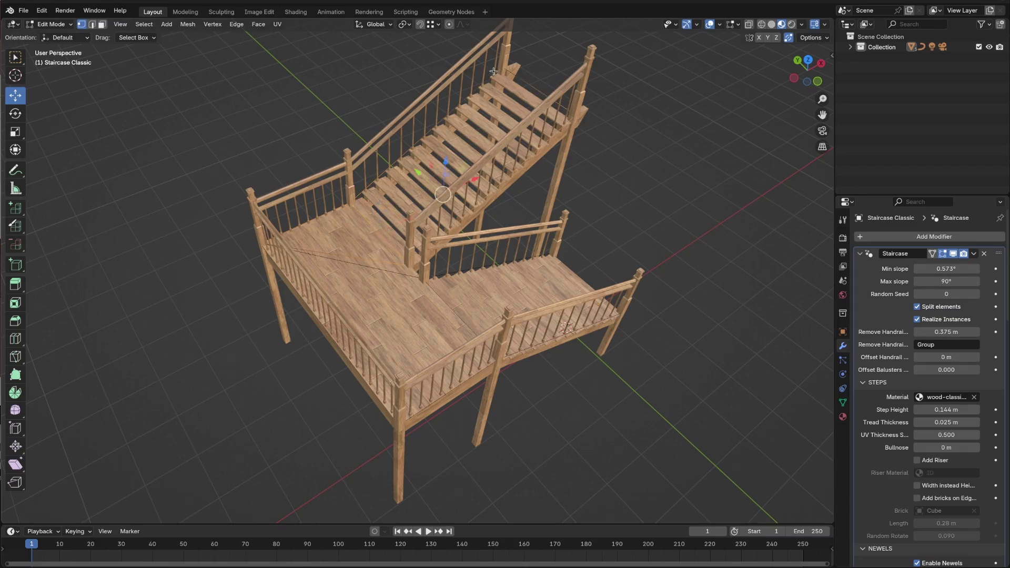
- Select the upper flight with its part of the landing and rotate it around the 3D cursor about the global Z axis
{"action": "left_click", "coordinate": [494, 71], "text": "shift"}
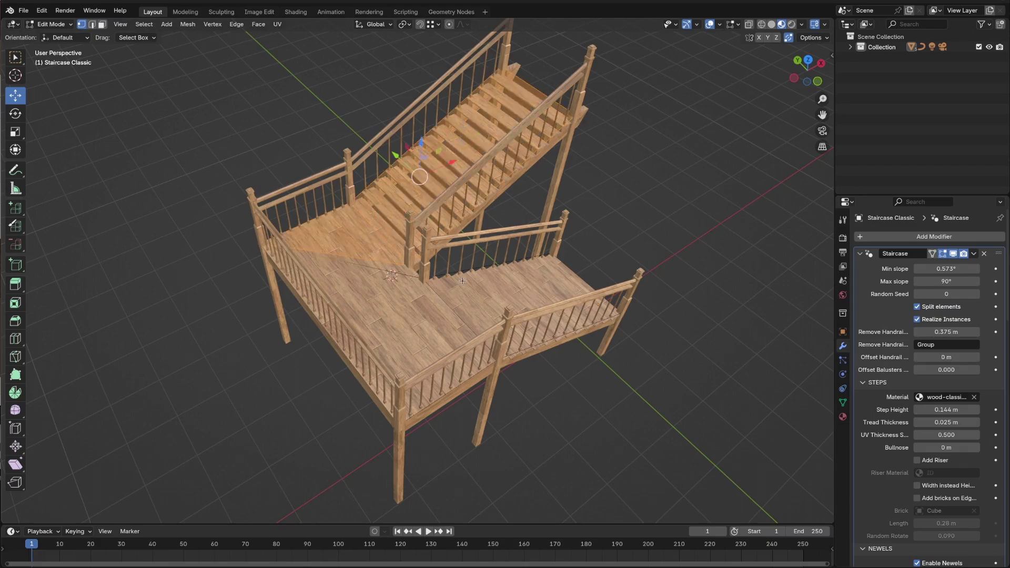
{"action": "key", "text": "period"}
{"action": "left_click", "coordinate": [544, 270]}
{"action": "key", "text": "r"}
{"action": "key", "text": "z"}
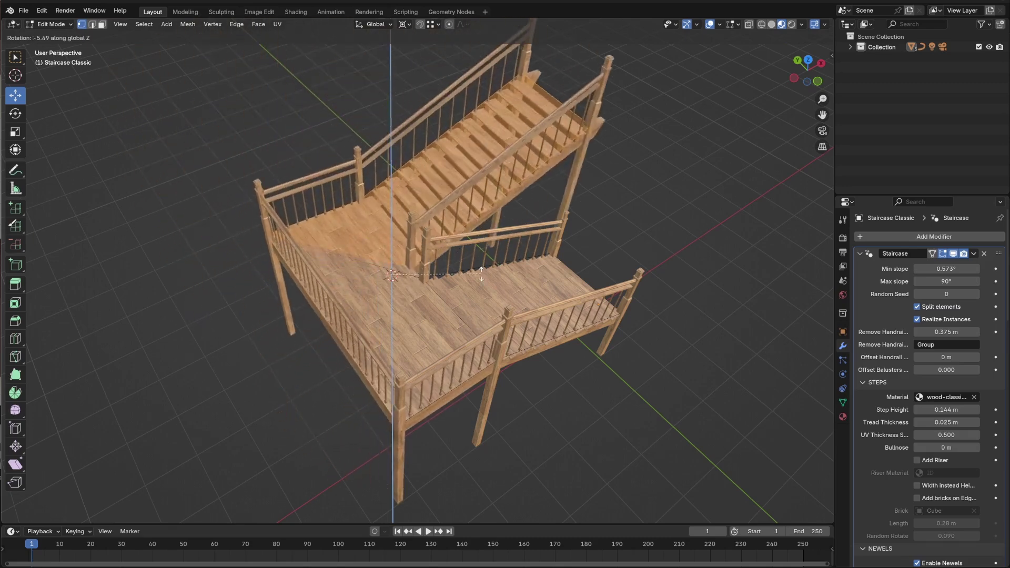
{"action": "left_click", "coordinate": [498, 212]}
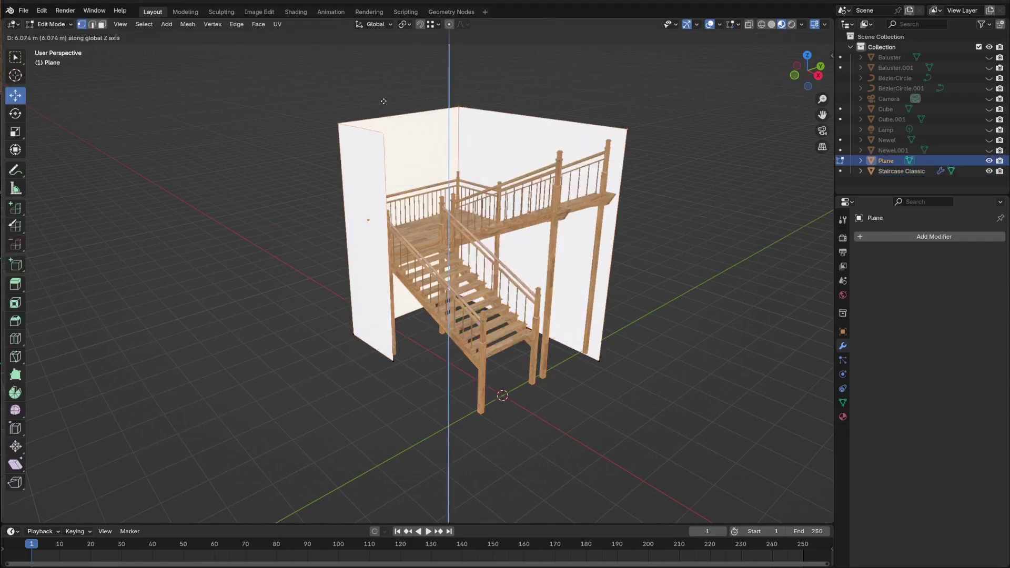
- Raise the walls around the staircase to a height of about 6.07 m along Z
{"action": "left_click", "coordinate": [384, 101]}
{"action": "mouse_move", "coordinate": [611, 363]}
{"action": "middle_mouse_down"}
{"action": "mouse_move", "coordinate": [559, 385]}
{"action": "mouse_move", "coordinate": [607, 361]}
{"action": "middle_mouse_up"}
{"action": "scroll", "coordinate": [605, 358], "scroll_direction": "up", "scroll_amount": 5}
{"action": "middle_click_drag", "start_coordinate": [484, 258], "coordinate": [466, 324]}
{"action": "scroll", "coordinate": [479, 297], "scroll_direction": "down", "scroll_amount": 3}
- Edit the Staircase Classic mesh, create the vertex group Group for its wall side, and enter it as the modifier's Remove Handrail group
{"action": "key", "text": "Tab"}
{"action": "left_click", "coordinate": [459, 229]}
{"action": "key", "text": "Tab"}
{"action": "middle_click_drag", "start_coordinate": [459, 230], "coordinate": [466, 212]}
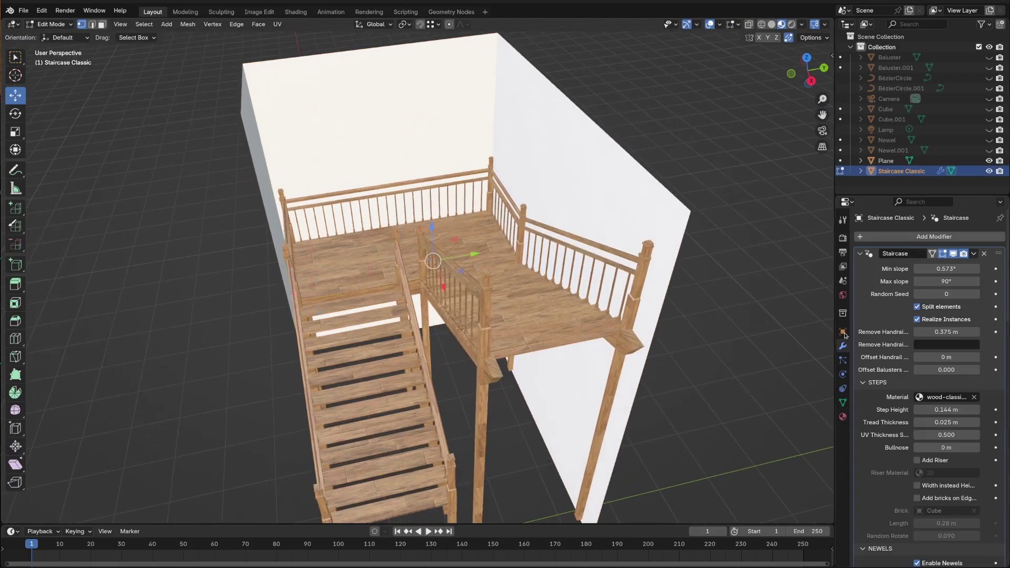
{"action": "left_click", "coordinate": [842, 403]}
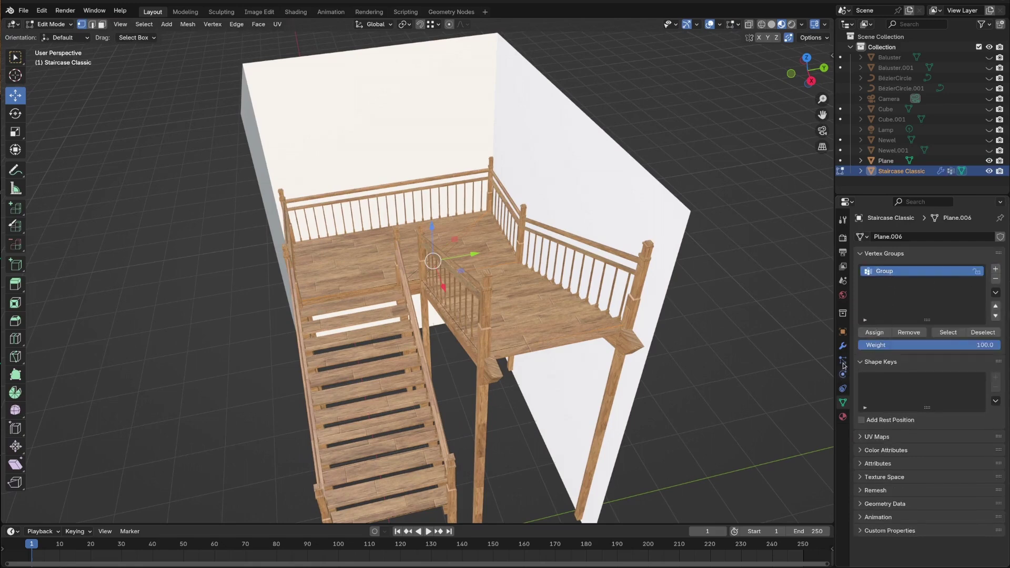
{"action": "left_click", "coordinate": [843, 346]}
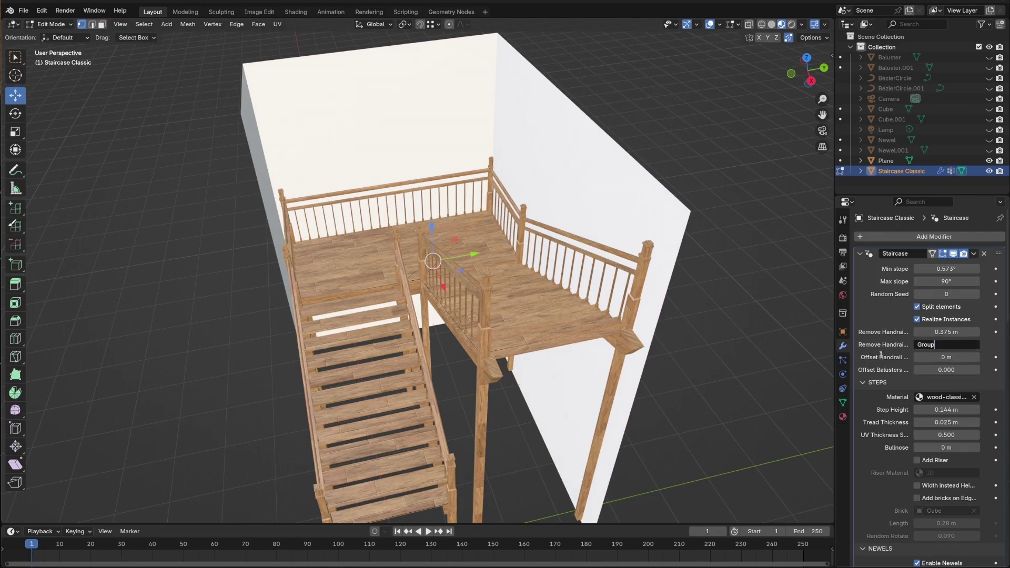
{"action": "key", "text": "Return"}
{"action": "middle_click_drag", "start_coordinate": [540, 339], "coordinate": [556, 324]}
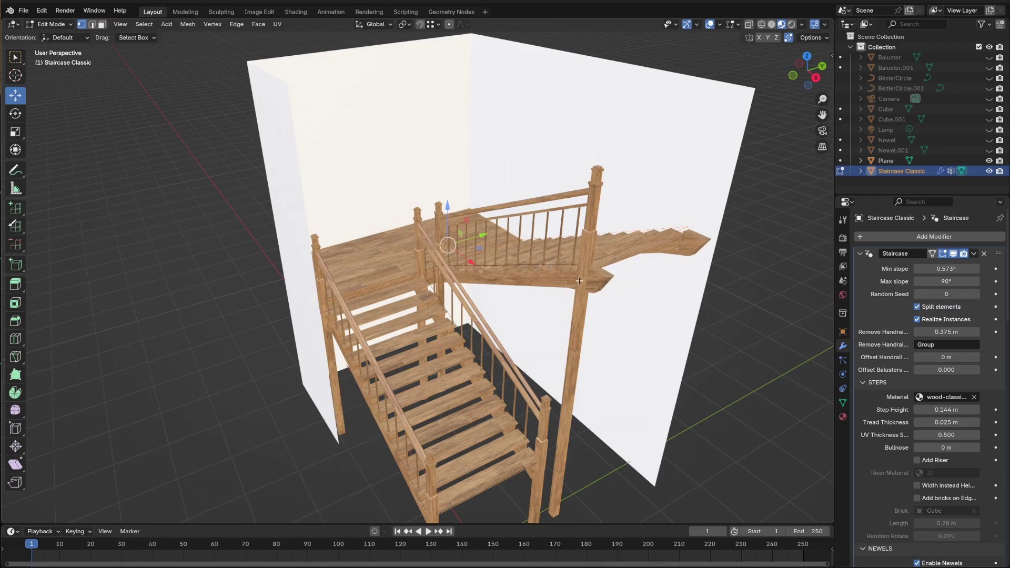
- Extrude the top edge of the single flight and raise the new edge along Z
{"action": "key", "text": "e"}
{"action": "key", "text": "x"}
{"action": "left_click", "coordinate": [774, 265]}
{"action": "left_click", "coordinate": [775, 264], "text": "shift"}
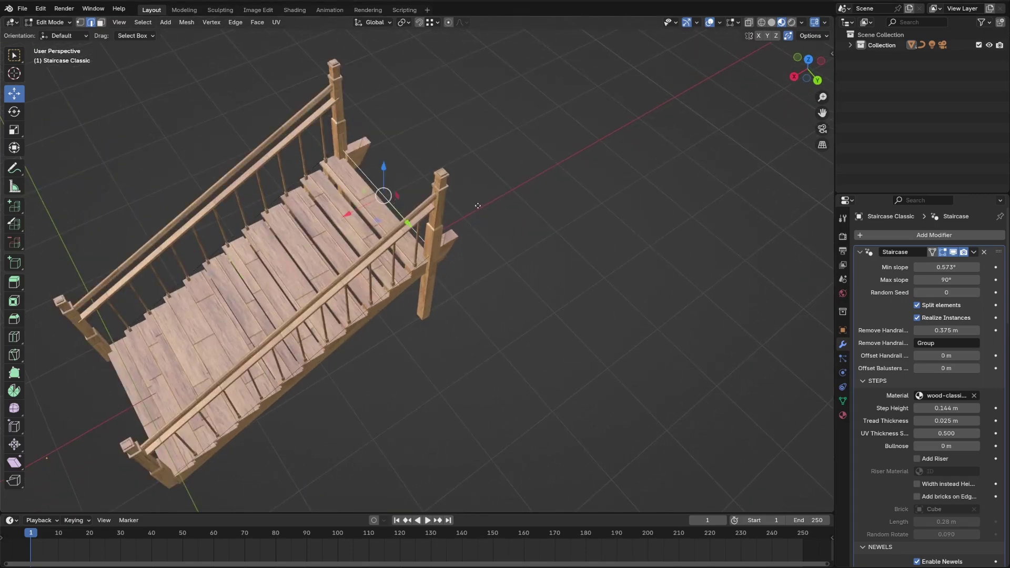
{"action": "key", "text": "g"}
{"action": "key", "text": "z"}
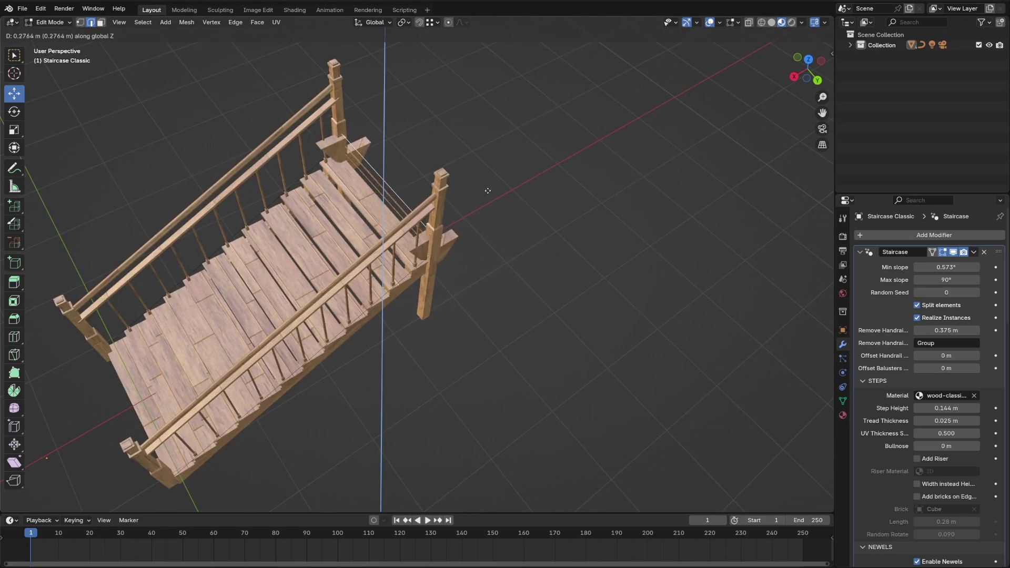
{"action": "left_click", "coordinate": [490, 189]}
- Move the raised edge's outer vertex outward to form a first wedge of winder steps
{"action": "key", "text": "g"}
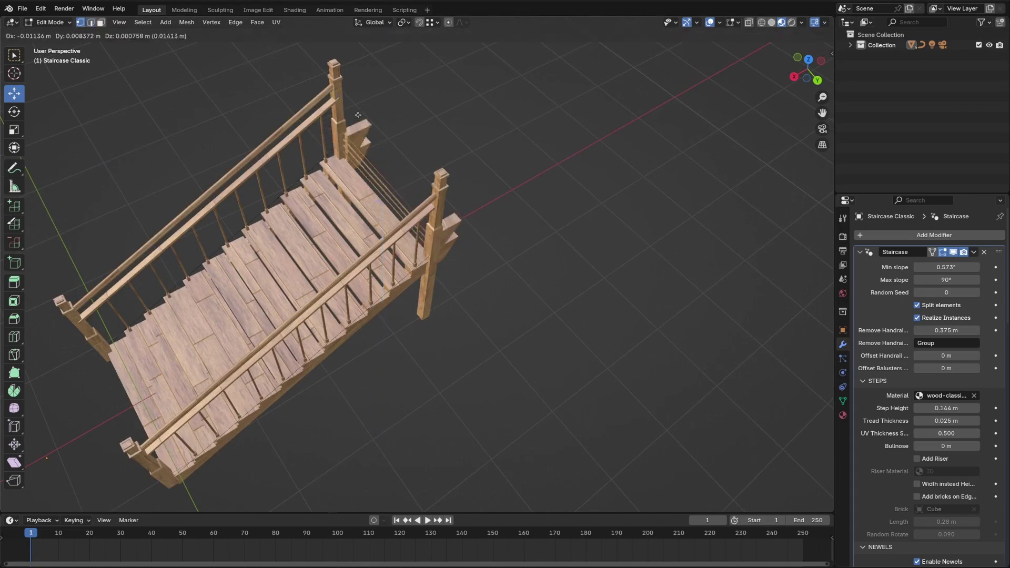
{"action": "left_click", "coordinate": [468, 72]}
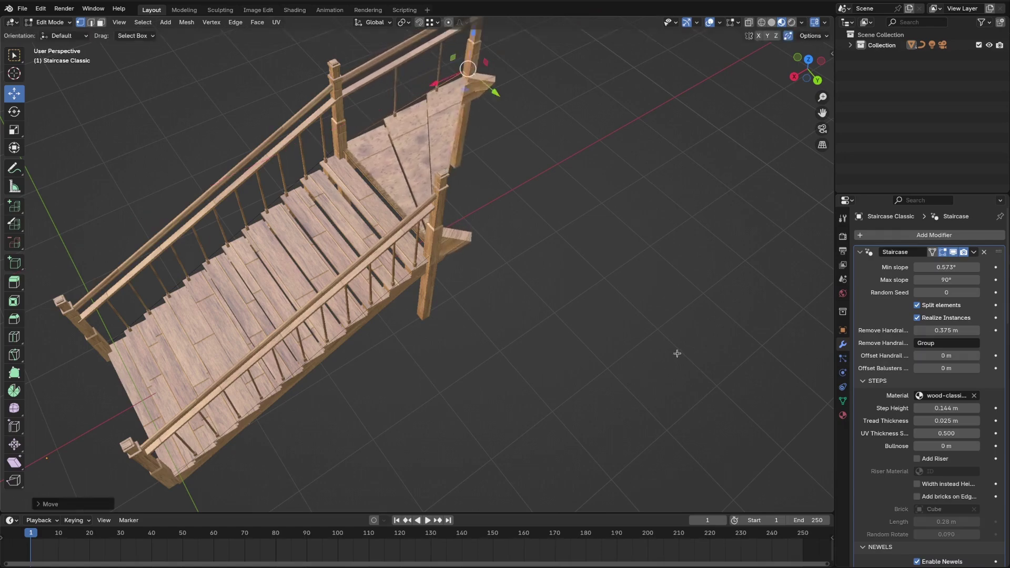
{"action": "middle_click_drag", "start_coordinate": [677, 353], "coordinate": [769, 281]}
{"action": "middle_click_drag", "start_coordinate": [809, 242], "coordinate": [812, 242]}
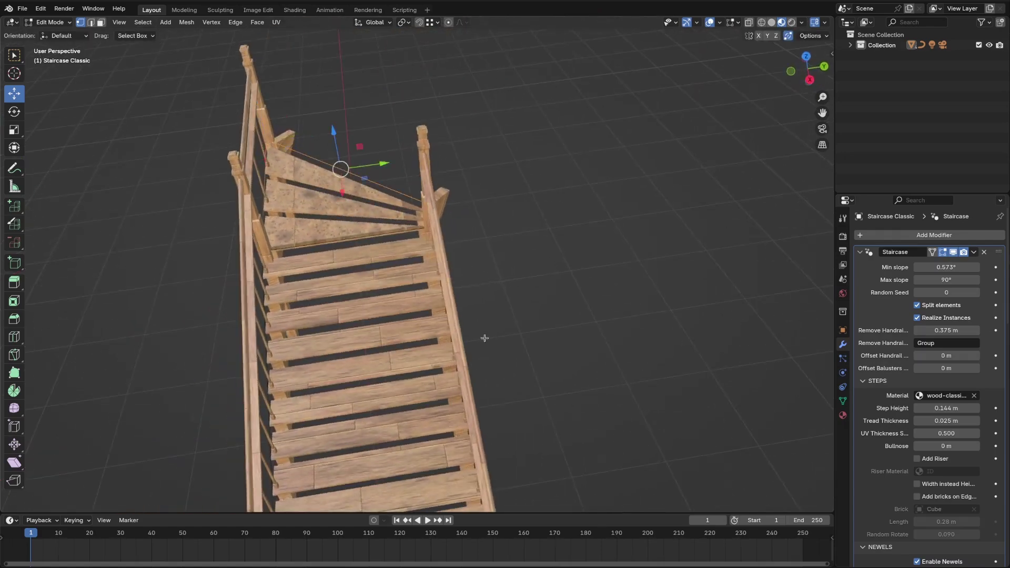
- Extrude the wedge's end edge about 0.47 m upward and move its outer vertex 2 m along Y to form a second wedge
{"action": "middle_click_drag", "start_coordinate": [484, 338], "coordinate": [641, 288]}
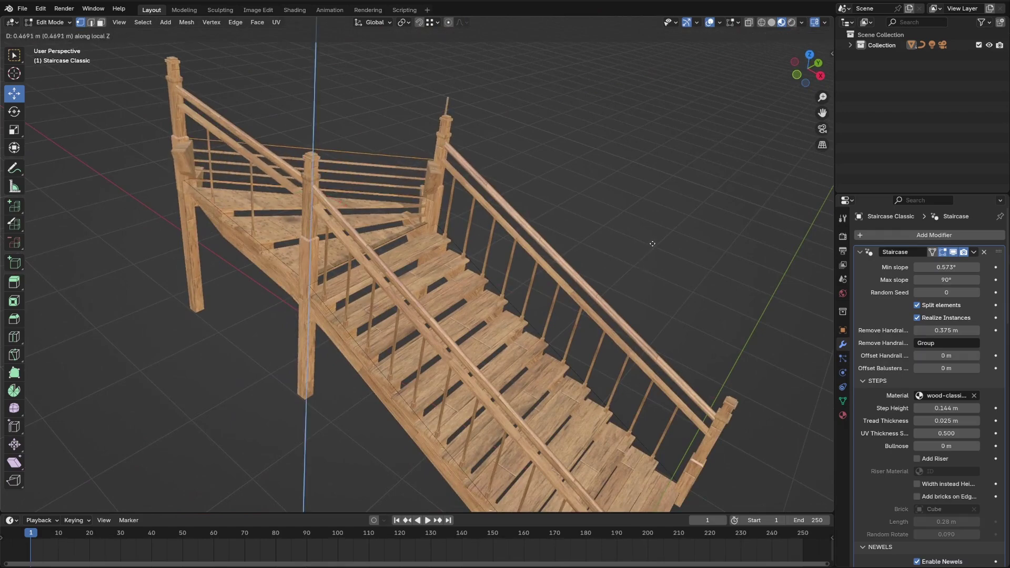
{"action": "middle_click_drag", "start_coordinate": [640, 251], "coordinate": [388, 216]}
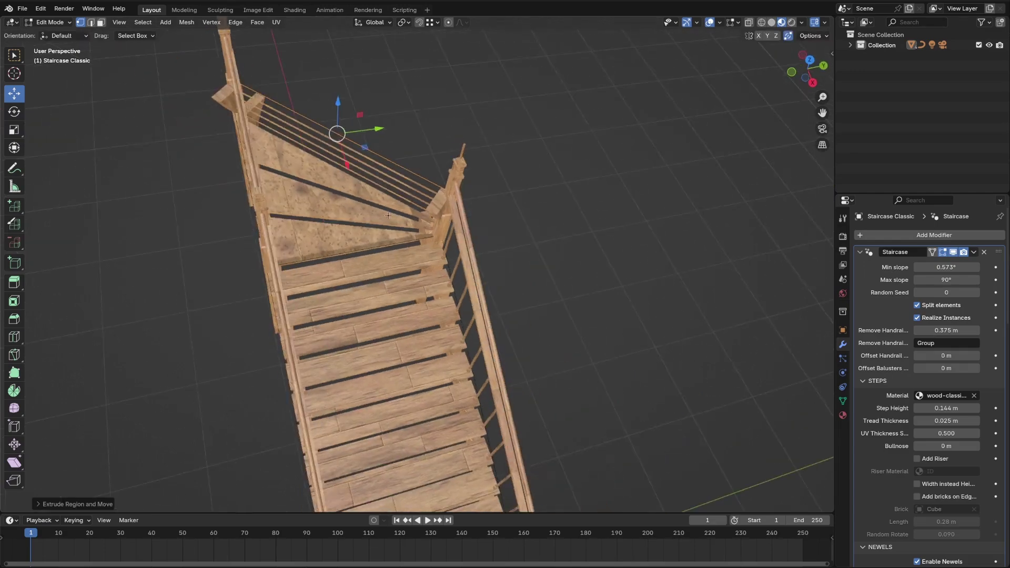
{"action": "left_click", "coordinate": [235, 75]}
{"action": "key", "text": "g"}
{"action": "key", "text": "y"}
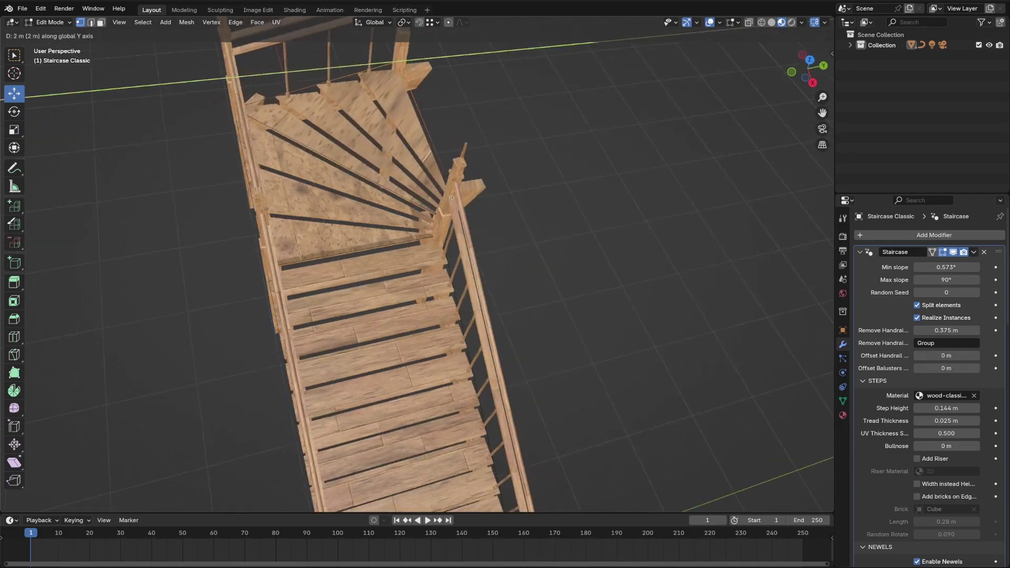
{"action": "left_click", "coordinate": [451, 197]}
- Lower the second wedge's end edge about 0.13 m along Z
{"action": "middle_click_drag", "start_coordinate": [563, 293], "coordinate": [476, 173]}
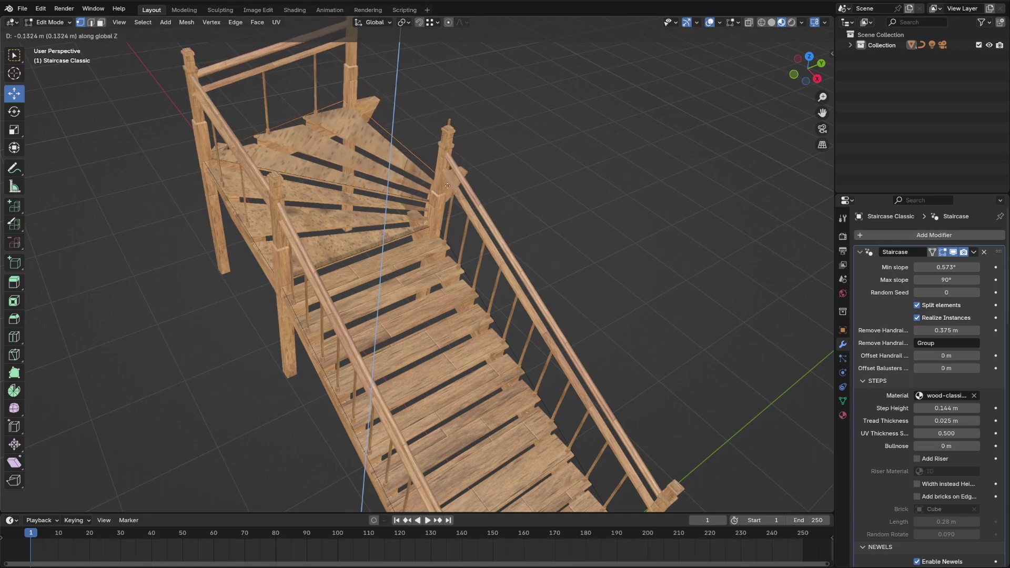
{"action": "middle_click_drag", "start_coordinate": [405, 125], "coordinate": [519, 334]}
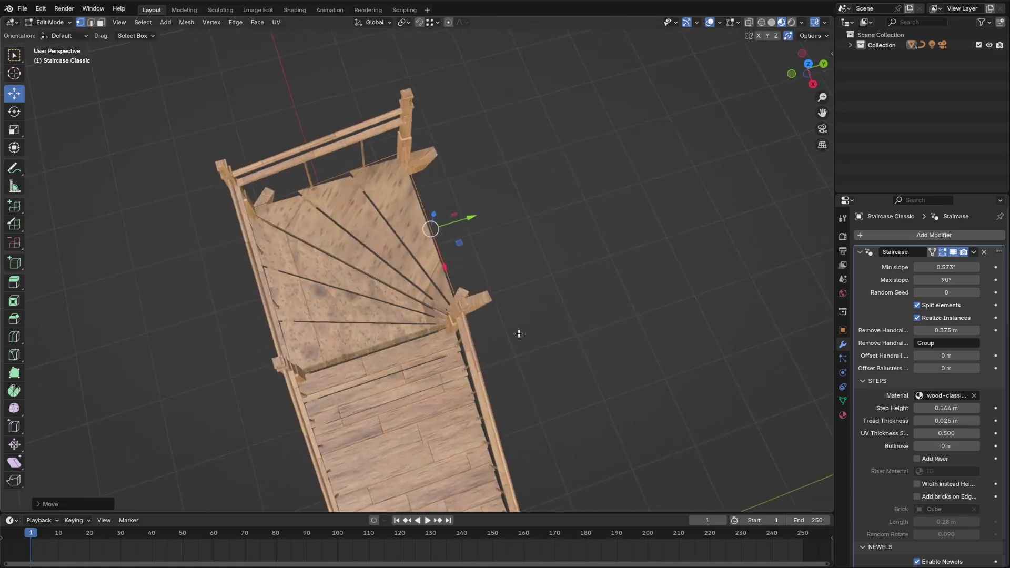
{"action": "key", "text": "Return"}
- Select the two winder faces and place a duplicate of them beside the staircase
{"action": "middle_click_drag", "start_coordinate": [568, 268], "coordinate": [589, 229]}
{"action": "key", "text": "2"}
{"action": "key", "text": "3"}
{"action": "left_click", "coordinate": [401, 241]}
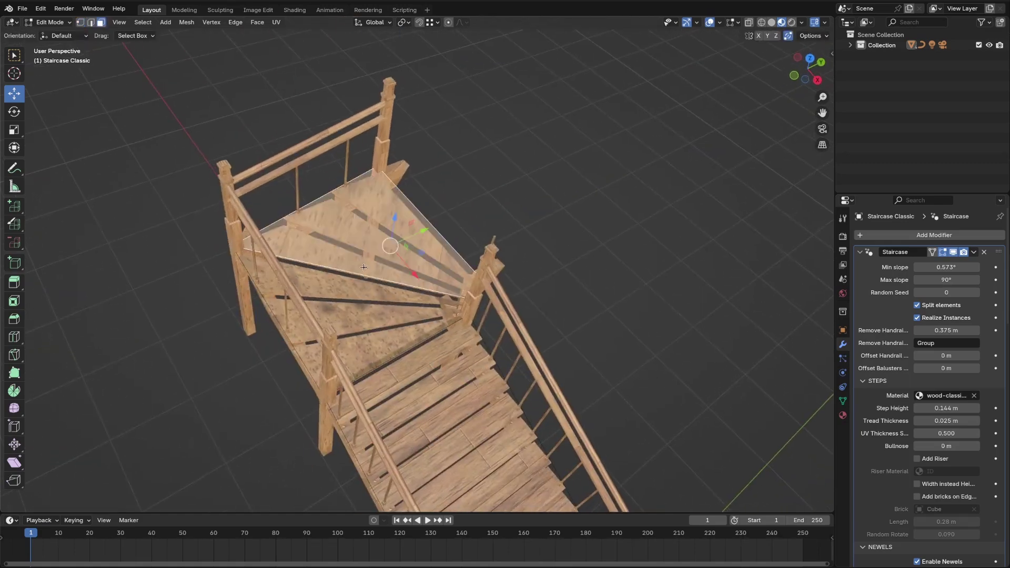
{"action": "left_click", "coordinate": [378, 296], "text": "shift"}
{"action": "key", "text": "shift+d"}
{"action": "left_click", "coordinate": [654, 237]}
- Rotate the duplicated winder faces by -90° and move them against the end of the existing winder
{"action": "type", "text": "-90"}
{"action": "key", "text": "Return"}
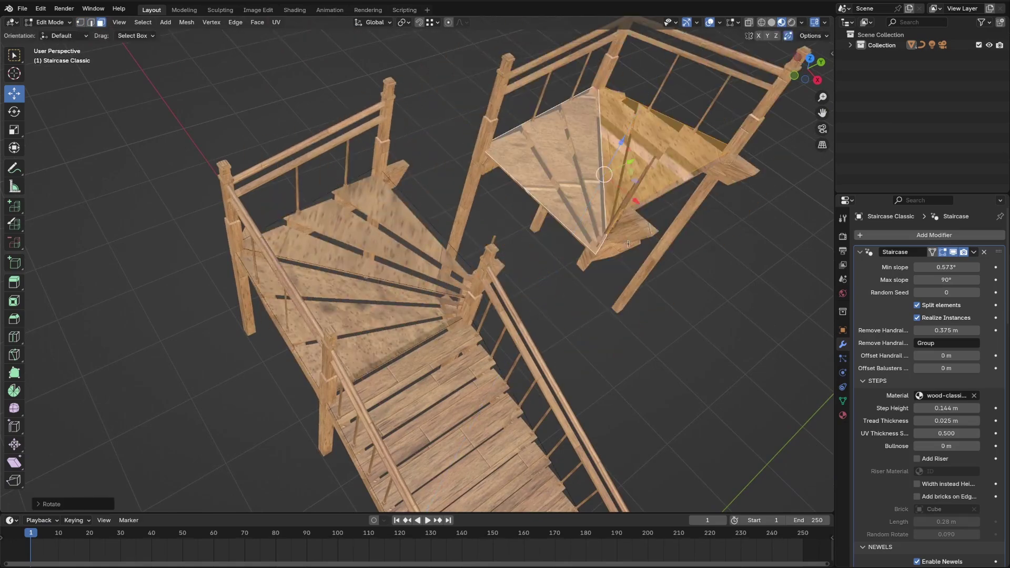
{"action": "key", "text": "g"}
{"action": "middle_click_drag", "start_coordinate": [686, 295], "coordinate": [709, 282]}
- Straighten the winder's outer edges by scaling them to 0 along X, with the Staircase modifier temporarily disabled in the viewport's edit mode
{"action": "left_click", "coordinate": [943, 252]}
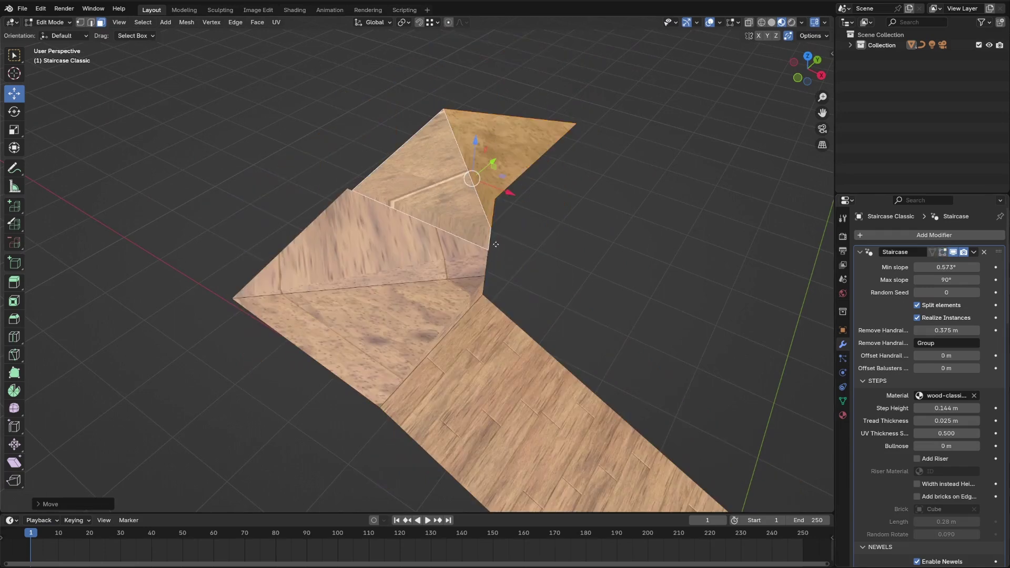
{"action": "key", "text": "1"}
{"action": "left_click", "coordinate": [349, 189]}
{"action": "left_click", "coordinate": [399, 146]}
{"action": "left_click", "coordinate": [326, 208], "text": "shift"}
{"action": "key", "text": "s"}
{"action": "middle_click", "coordinate": [523, 269]}
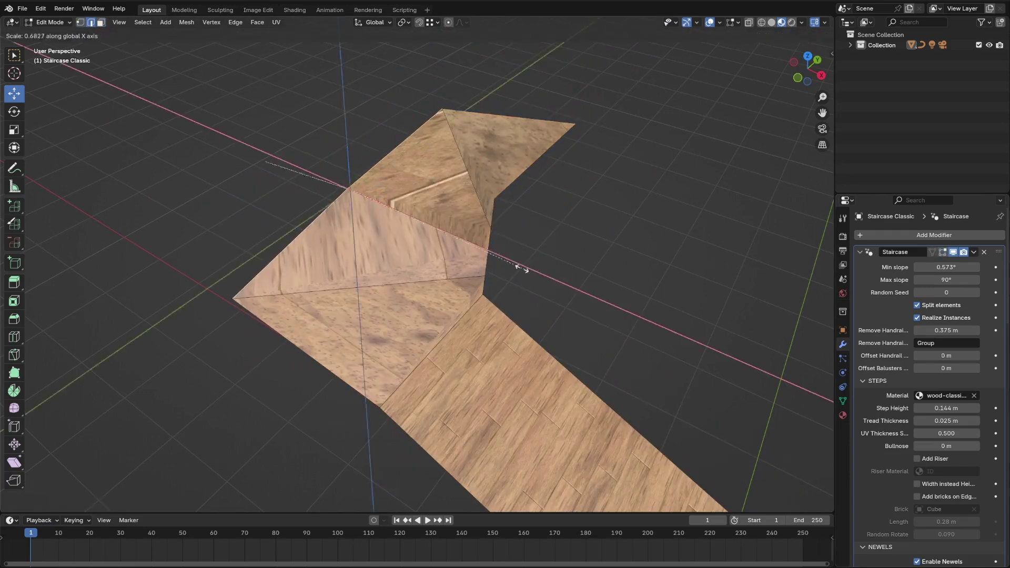
{"action": "type", "text": "0"}
{"action": "key", "text": "Return"}
{"action": "left_click", "coordinate": [945, 254]}
- Extrude the winder's end edge along X to add a second straight run
{"action": "middle_click_drag", "start_coordinate": [652, 173], "coordinate": [718, 216]}
{"action": "left_click", "coordinate": [546, 133]}
{"action": "key", "text": "e"}
{"action": "key", "text": "x"}
{"action": "left_click", "coordinate": [335, 189]}
- Raise the end of the newly extruded straight run about 1.03 m along Z
{"action": "scroll", "coordinate": [557, 206], "scroll_direction": "down", "scroll_amount": 2}
{"action": "middle_click_drag", "start_coordinate": [621, 227], "coordinate": [661, 190]}
{"action": "key", "text": "g"}
{"action": "key", "text": "z"}
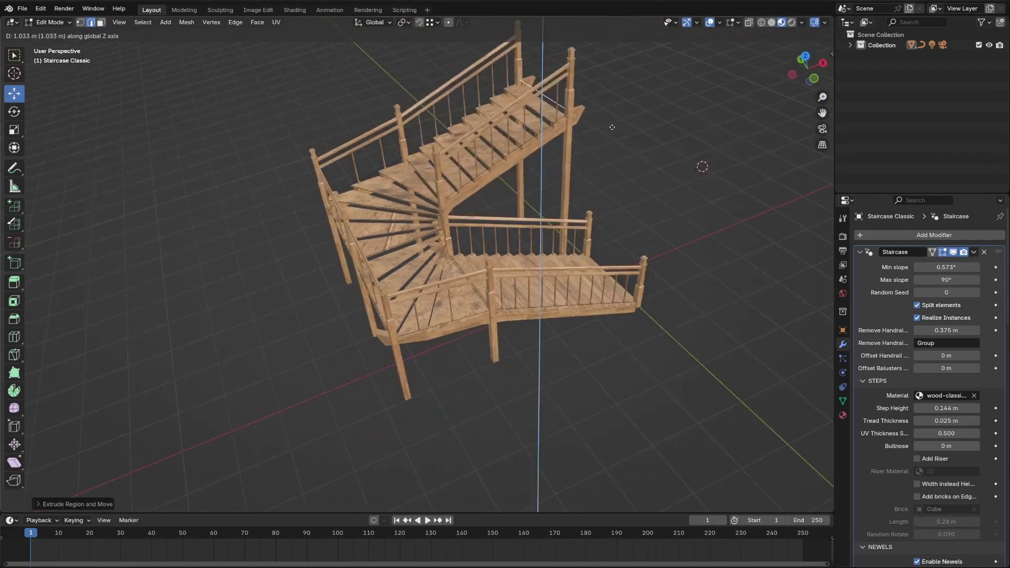
{"action": "left_click", "coordinate": [611, 126]}
- Unwrap the whole staircase mesh with Project from View from the top orthographic view
{"action": "middle_click_drag", "start_coordinate": [570, 368], "coordinate": [530, 426]}
{"action": "key", "text": "KP_7"}
{"action": "key", "text": "1"}
{"action": "key", "text": "a"}
{"action": "key", "text": "u"}
{"action": "left_click", "coordinate": [467, 323]}
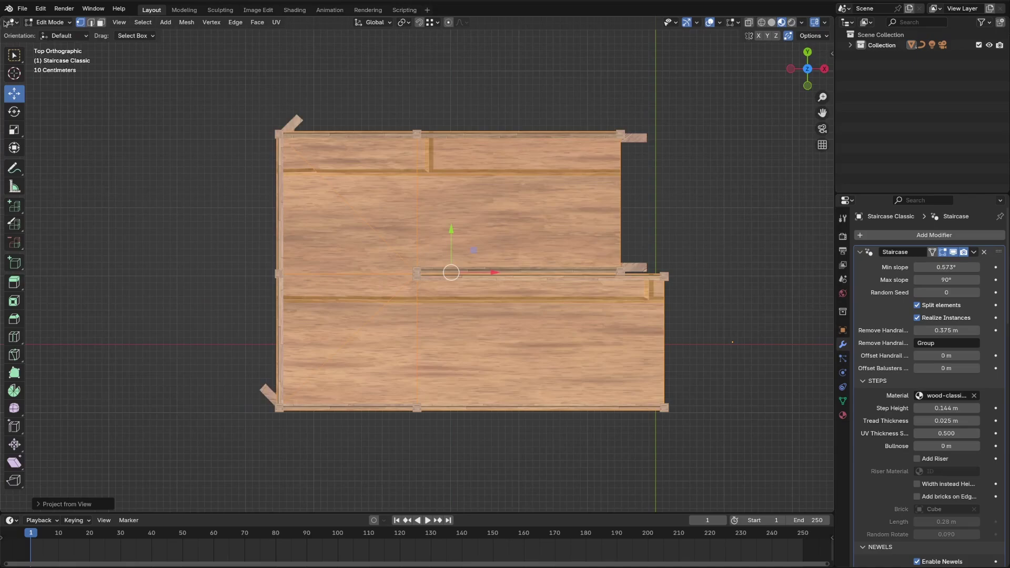
- Open a UV Editor beside the 3D viewport and enlarge the projected UV layout well beyond the parquet texture
{"action": "left_click_drag", "start_coordinate": [2, 17], "coordinate": [429, 16]}
{"action": "left_click", "coordinate": [431, 22]}
{"action": "left_click", "coordinate": [451, 71]}
{"action": "scroll", "coordinate": [653, 221], "scroll_direction": "down", "scroll_amount": 7}
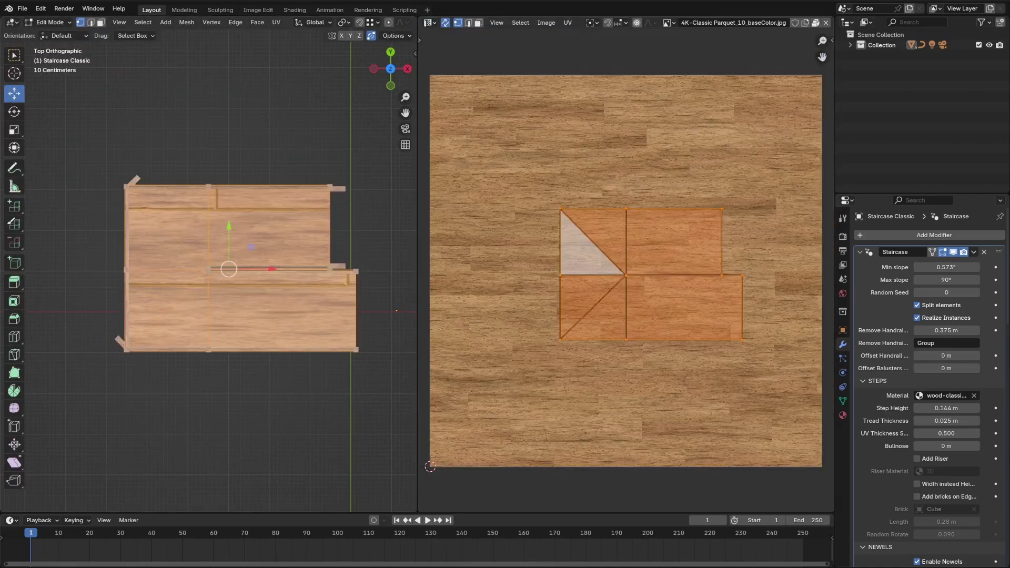
{"action": "key", "text": "s"}
{"action": "left_click", "coordinate": [697, 213]}
{"action": "scroll", "coordinate": [683, 221], "scroll_direction": "down", "scroll_amount": 4}
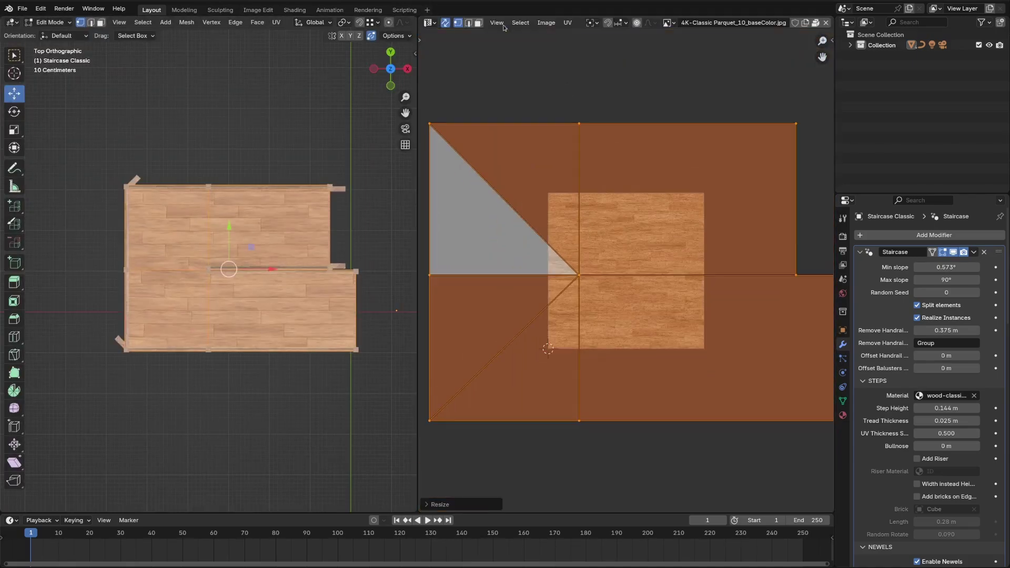
- Turn off UV sync selection and rotate the UV faces of the two straight runs by 90°
{"action": "left_click", "coordinate": [445, 24]}
{"action": "left_click", "coordinate": [498, 23]}
{"action": "left_click", "coordinate": [526, 48]}
{"action": "key", "text": "alt+a"}
{"action": "key", "text": "3"}
{"action": "left_click", "coordinate": [706, 208]}
{"action": "left_click", "coordinate": [738, 287], "text": "shift"}
{"action": "key", "text": "r"}
{"action": "key", "text": "9"}
{"action": "key", "text": "0"}
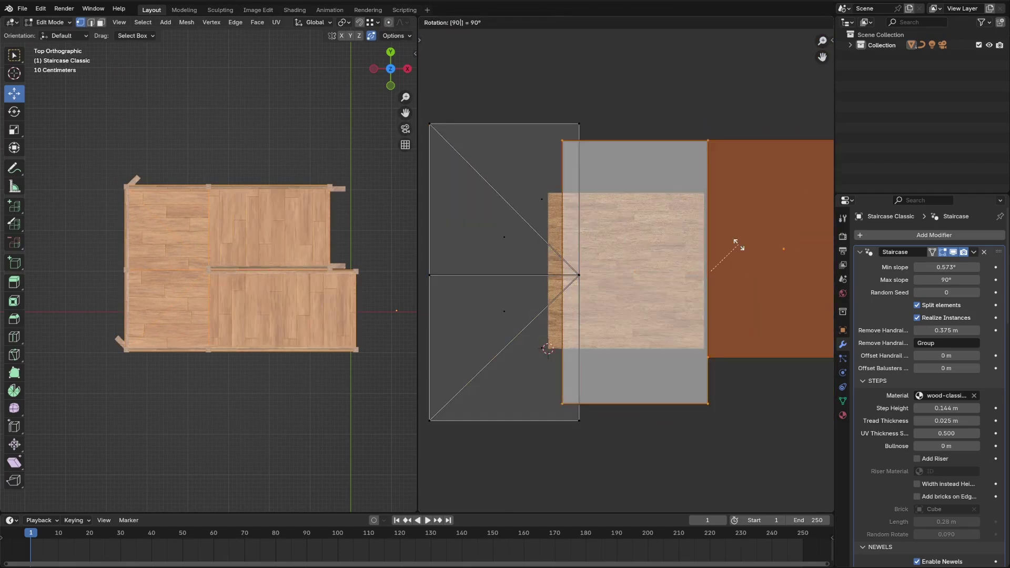
{"action": "key", "text": "Return"}
- Rotate the UV faces of the lower winder pair by about 45°
{"action": "left_click", "coordinate": [487, 319]}
{"action": "left_click", "coordinate": [532, 358], "text": "shift"}
{"action": "key", "text": "r"}
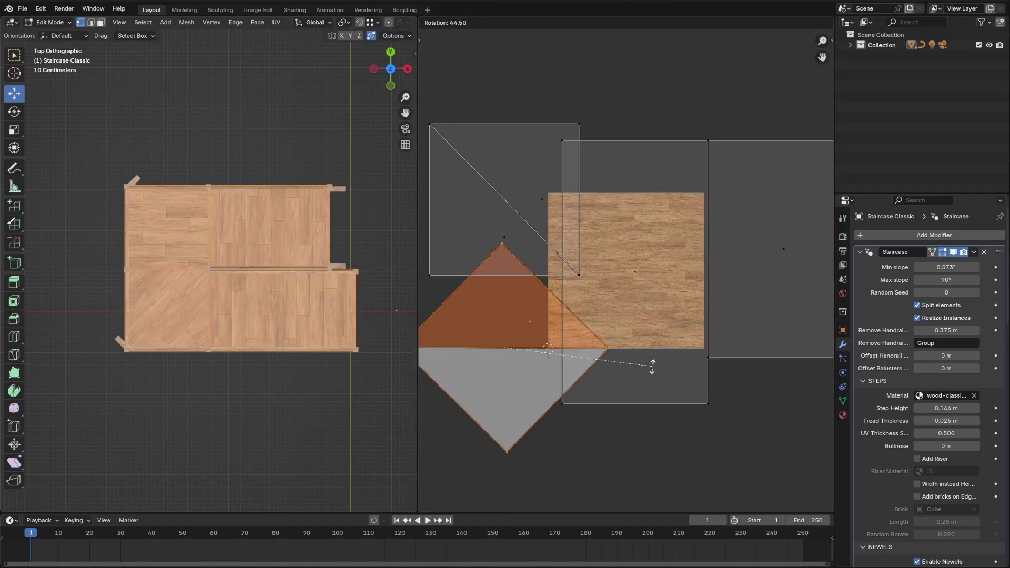
{"action": "left_click", "coordinate": [653, 366]}
- Rotate the UV faces of the upper winder pair by -45° and return to Object Mode
{"action": "left_click", "coordinate": [505, 200]}
{"action": "type", "text": "r-45"}
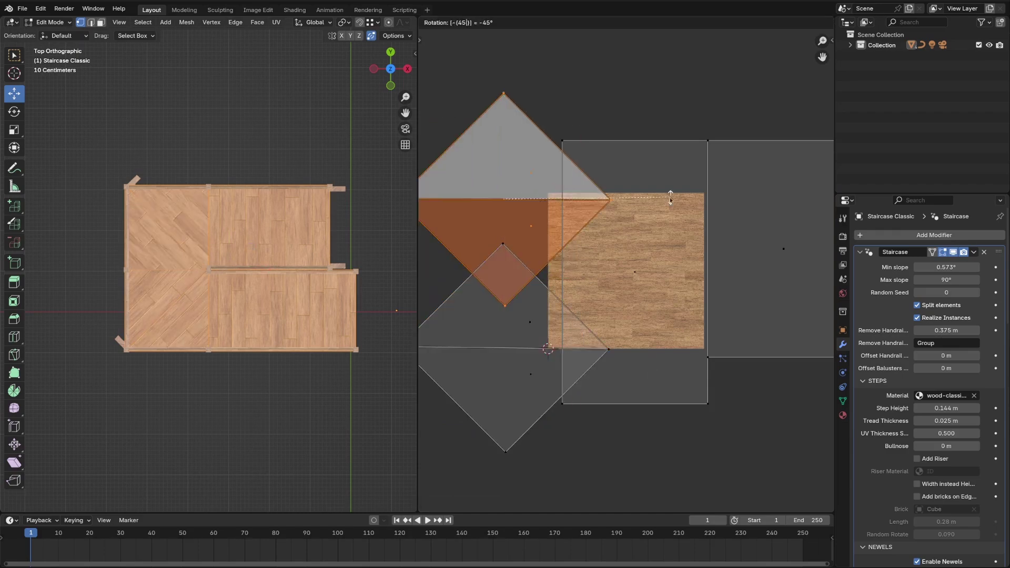
{"action": "key", "text": "Return"}
{"action": "key", "text": "Tab"}
{"action": "middle_click_drag", "start_coordinate": [153, 406], "coordinate": [232, 428]}
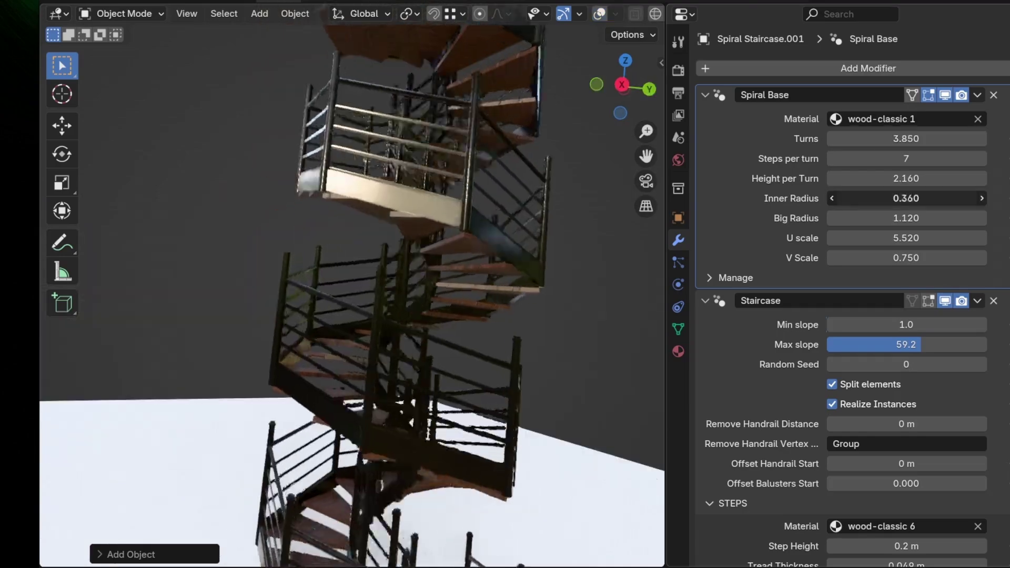
- Adjust the spiral staircase's Inner Radius in the Spiral Base modifier
{"action": "left_click_drag", "start_coordinate": [906, 199], "coordinate": [948, 218]}
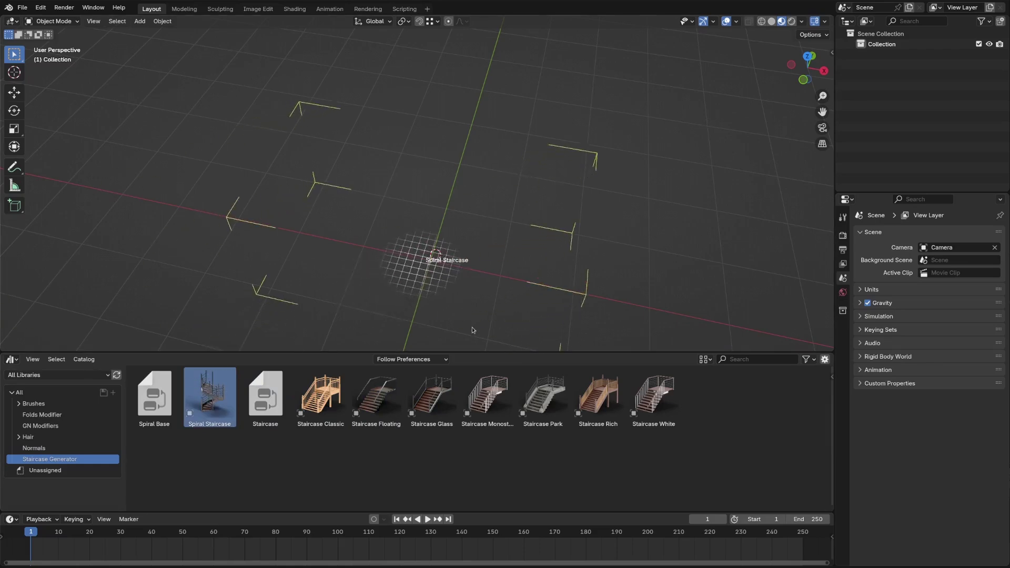
- Add the Spiral Staircase asset to the scene with 12 steps per turn, height per turn 2.334 and inner radius 0.321
{"action": "left_click_drag", "start_coordinate": [472, 329], "coordinate": [472, 315]}
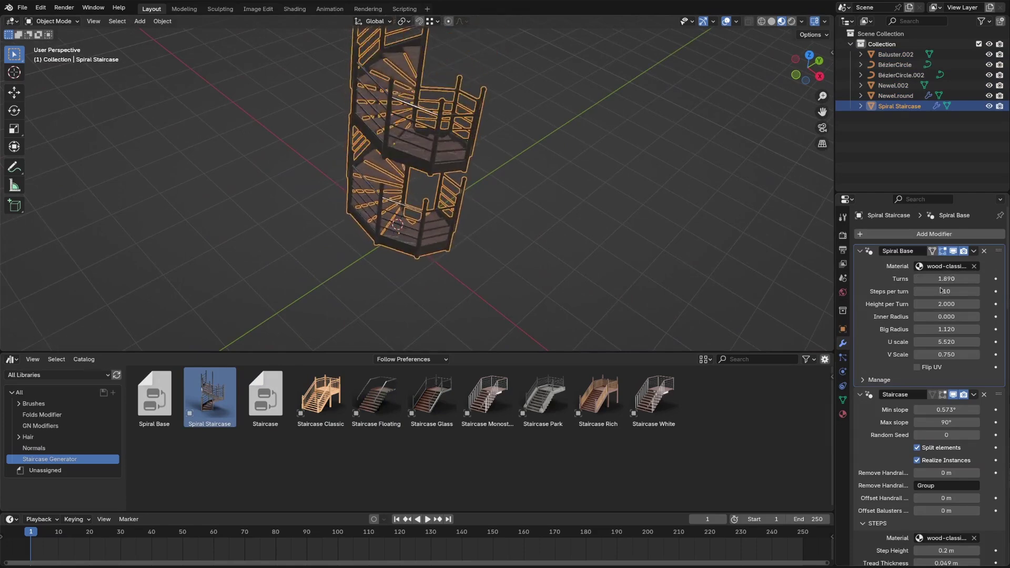
{"action": "scroll", "coordinate": [448, 270], "scroll_direction": "up", "scroll_amount": 4}
{"action": "middle_click_drag", "start_coordinate": [474, 280], "coordinate": [447, 270]}
{"action": "left_click_drag", "start_coordinate": [946, 291], "coordinate": [926, 291]}
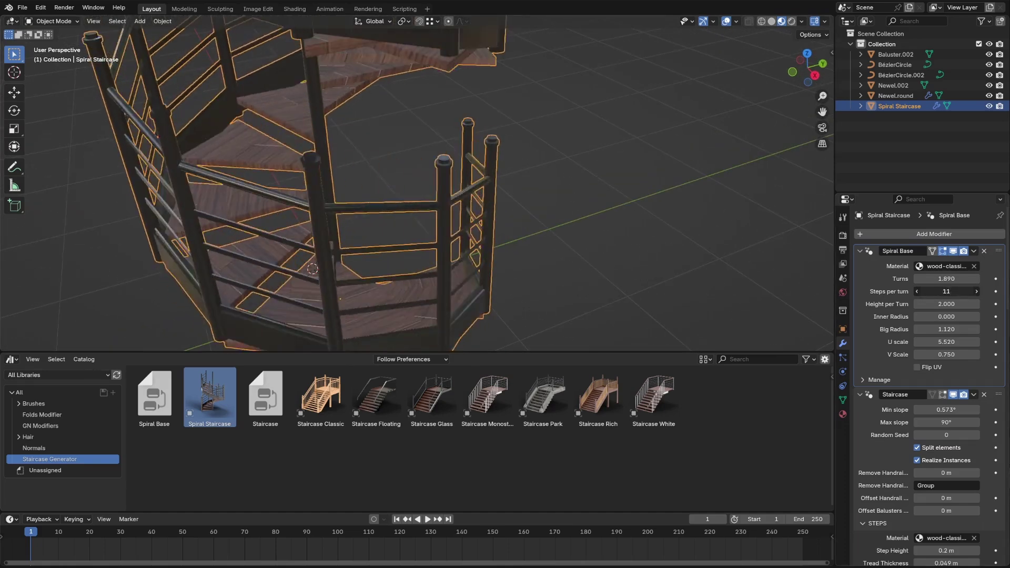
{"action": "mouse_move", "coordinate": [946, 317]}
{"action": "left_mouse_down"}
{"action": "mouse_move", "coordinate": [997, 316]}
{"action": "mouse_move", "coordinate": [958, 317]}
{"action": "left_mouse_up"}
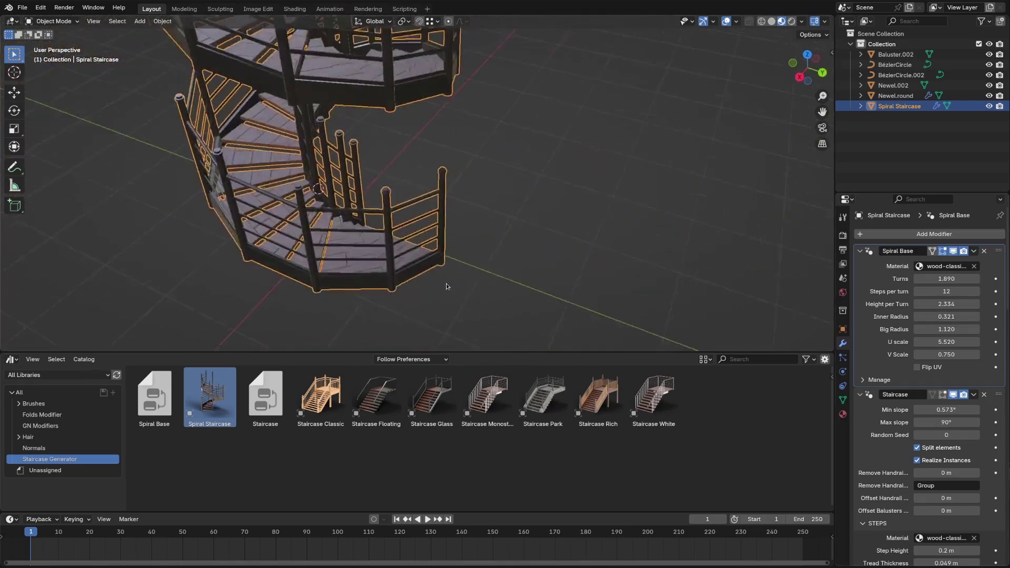
{"action": "middle_click_drag", "start_coordinate": [446, 286], "coordinate": [487, 242]}
- Apply the Spiral Base modifier and enter Edit Mode on the spiral staircase's mesh
{"action": "left_click", "coordinate": [974, 252]}
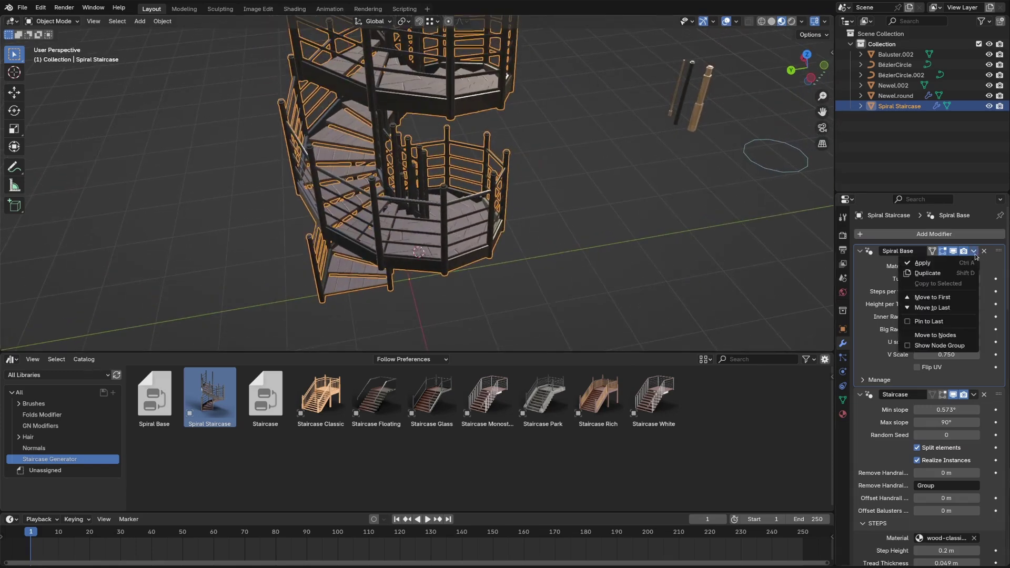
{"action": "left_click", "coordinate": [936, 264]}
{"action": "key", "text": "Tab"}
- Extrude the spiral's bottom end edge outward into a straight run and show the Staircase modifier in Edit Mode
{"action": "middle_click_drag", "start_coordinate": [658, 237], "coordinate": [712, 242]}
{"action": "key", "text": "e"}
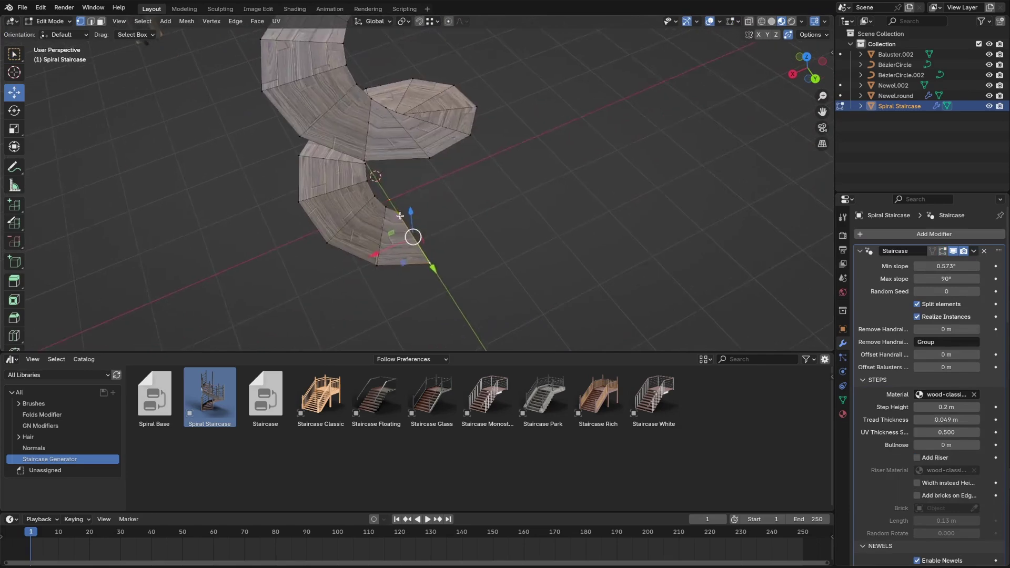
{"action": "left_click", "coordinate": [583, 195]}
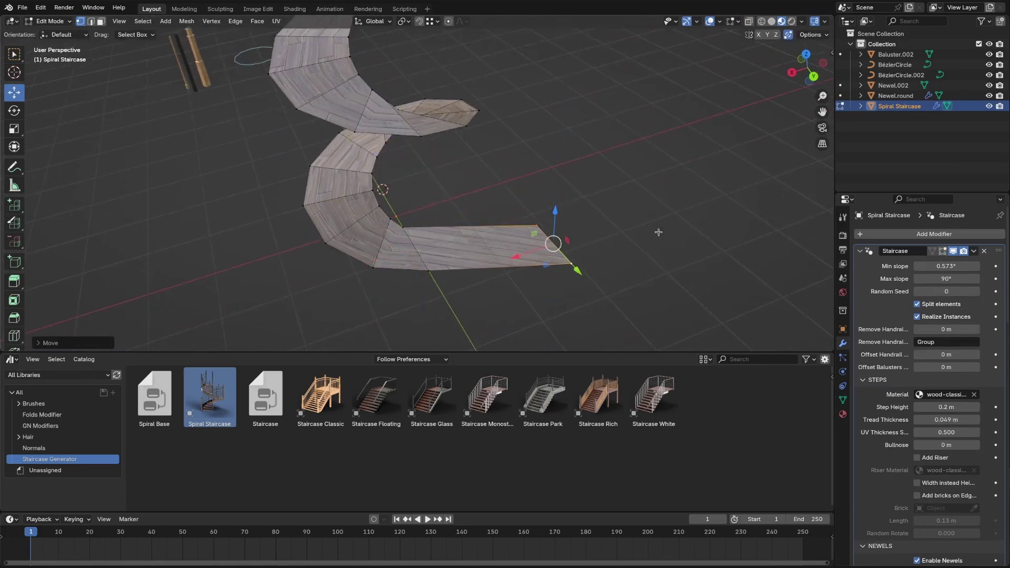
{"action": "left_click", "coordinate": [945, 253]}
{"action": "middle_click_drag", "start_coordinate": [616, 224], "coordinate": [408, 160]}
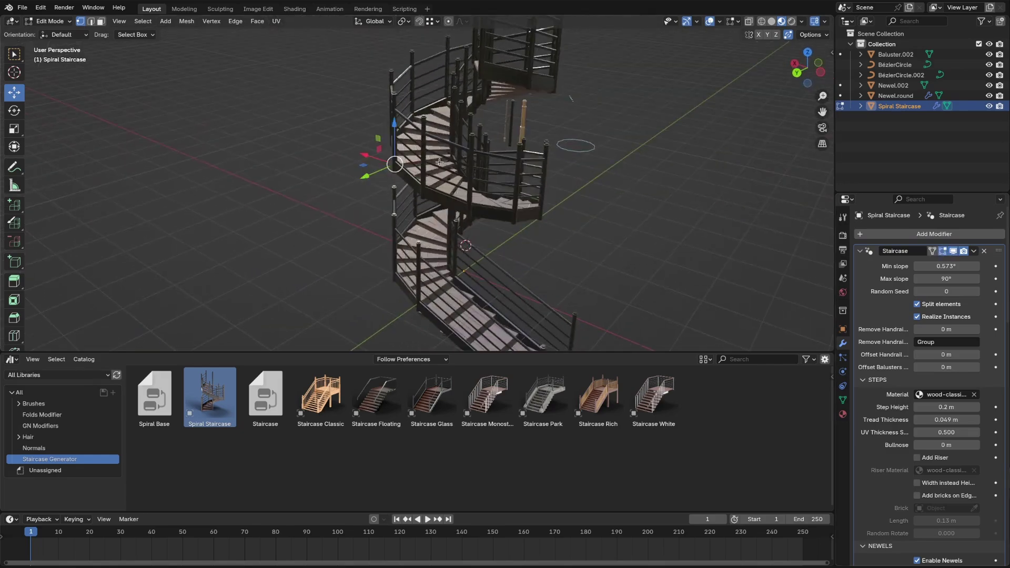
- Flatten the selected faces midway up the spiral into a landing and lower them about 0.19 m along Z
{"action": "middle_click_drag", "start_coordinate": [531, 301], "coordinate": [411, 118]}
{"action": "key", "text": "Return"}
{"action": "scroll", "coordinate": [412, 148], "scroll_direction": "up", "scroll_amount": 2}
{"action": "key", "text": "g"}
{"action": "key", "text": "z"}
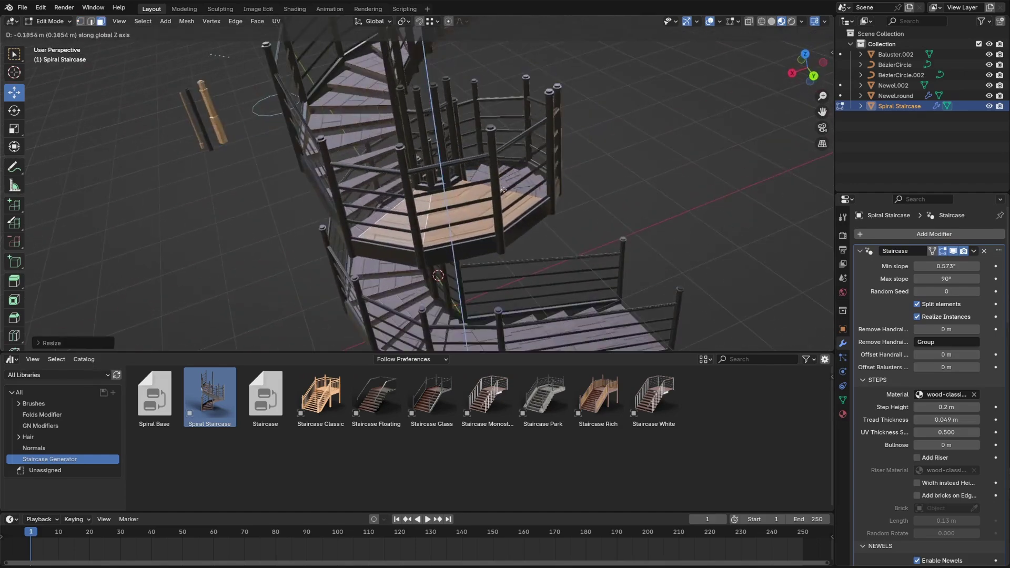
{"action": "left_click", "coordinate": [415, 171]}
- Select the run of faces above the landing, move them along Z, and return to Object Mode
{"action": "scroll", "coordinate": [399, 158], "scroll_direction": "down", "scroll_amount": 1}
{"action": "left_click", "coordinate": [363, 138]}
{"action": "scroll", "coordinate": [421, 100], "scroll_direction": "down", "scroll_amount": 1}
{"action": "left_click", "coordinate": [455, 74], "text": "ctrl"}
{"action": "middle_click_drag", "start_coordinate": [455, 74], "coordinate": [476, 56]}
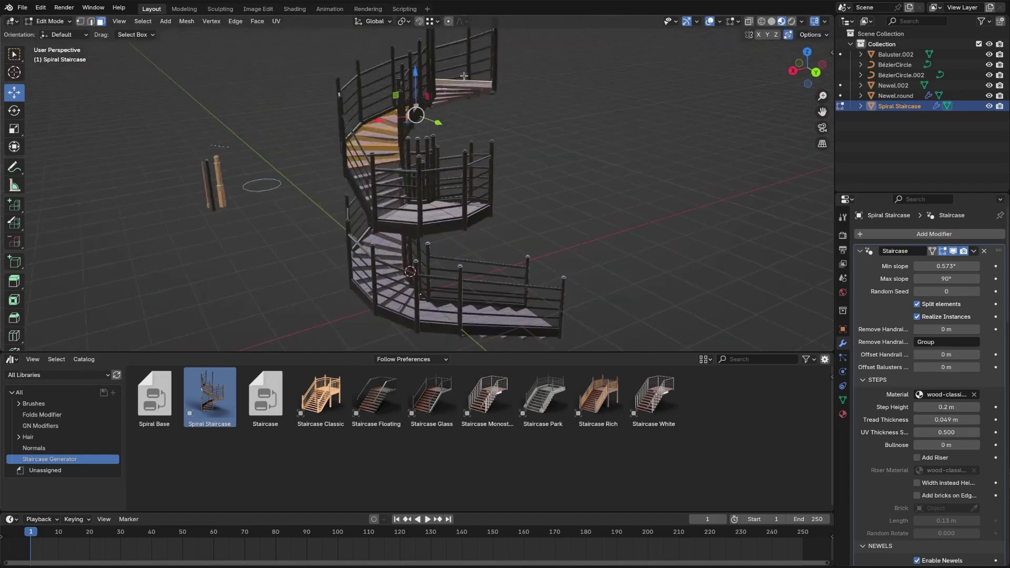
{"action": "key", "text": "g"}
{"action": "key", "text": "z"}
{"action": "left_click", "coordinate": [476, 84]}
{"action": "middle_click_drag", "start_coordinate": [474, 158], "coordinate": [447, 163]}
{"action": "key", "text": "Tab"}
{"action": "middle_click_drag", "start_coordinate": [447, 221], "coordinate": [337, 284]}
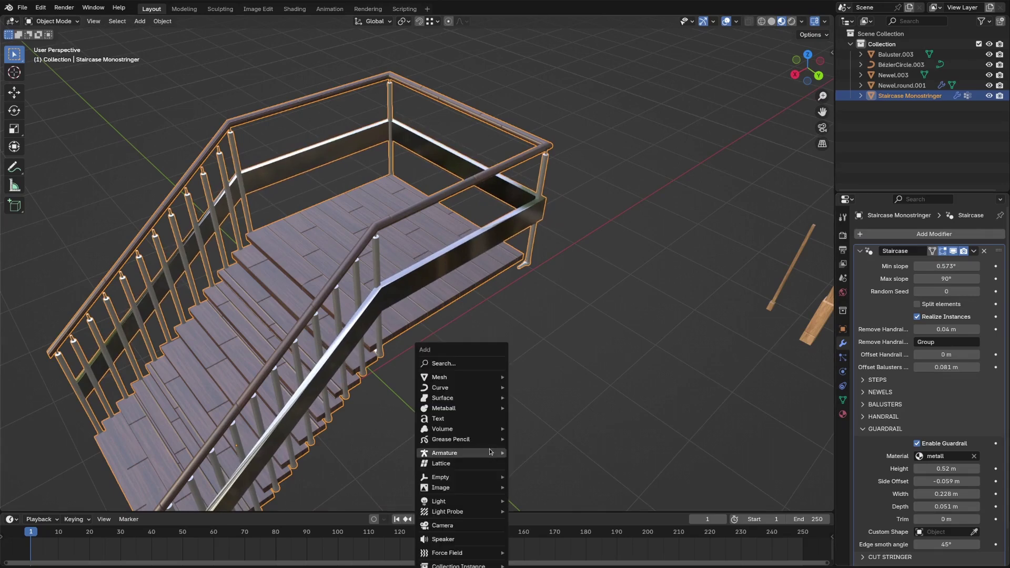
- Add a Bézier circle and, in Edit Mode, shrink and duplicate it into a row of five circles
{"action": "left_click", "coordinate": [484, 398]}
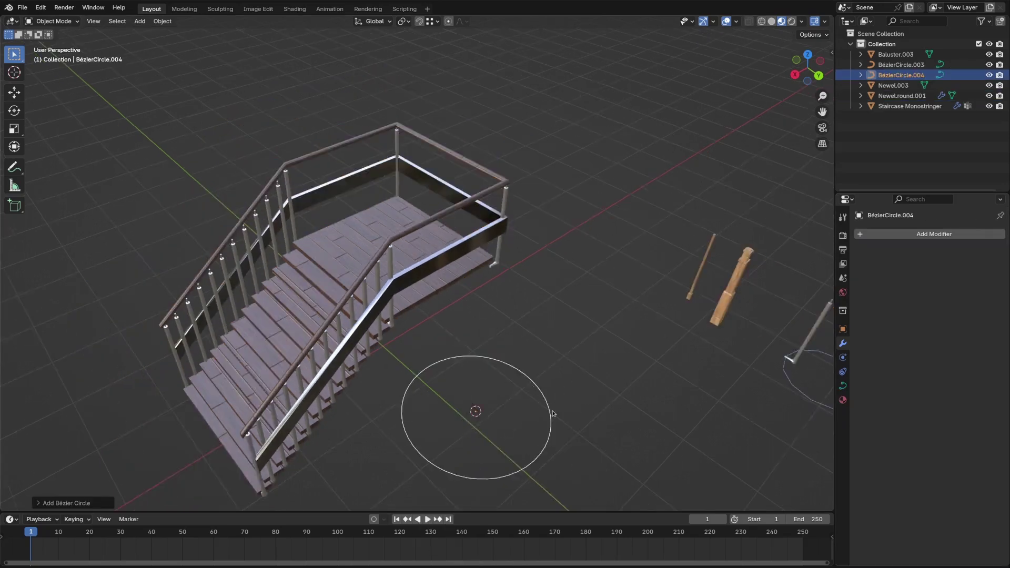
{"action": "key", "text": "Tab"}
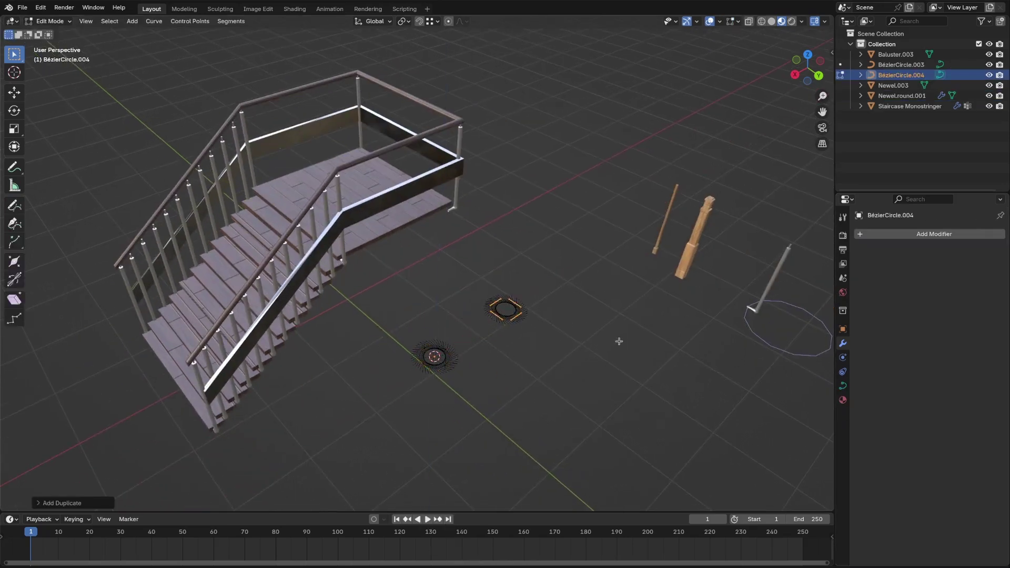
{"action": "key", "text": "Tab"}
{"action": "scroll", "coordinate": [619, 341], "scroll_direction": "up", "scroll_amount": 3}
- Assign the row of circles, BézierCircle.004, as the Custom Shape of the Staircase Monostringer's guardrail
{"action": "left_click", "coordinate": [910, 105]}
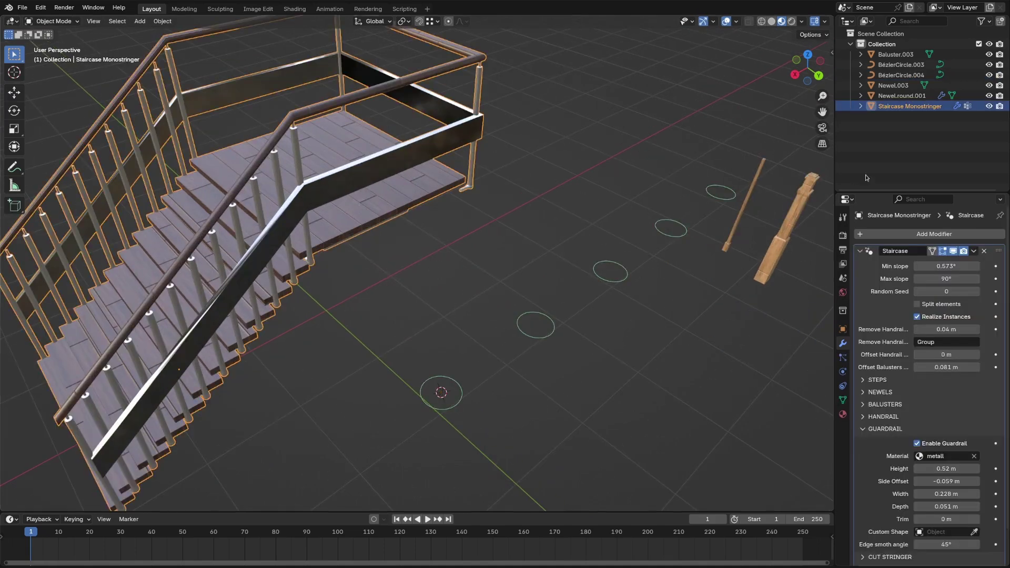
{"action": "left_click", "coordinate": [902, 76]}
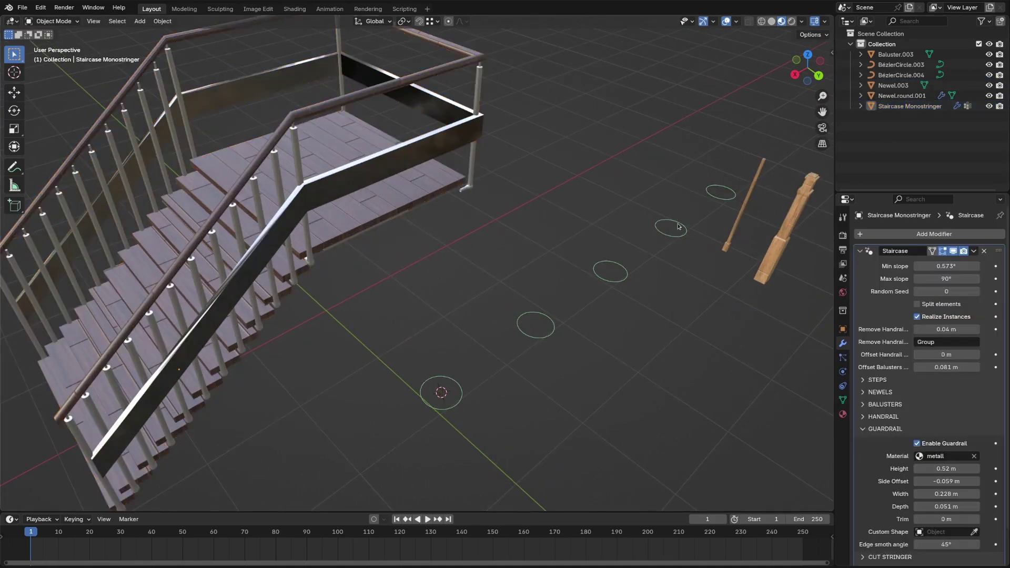
{"action": "left_click", "coordinate": [437, 156]}
{"action": "left_click_drag", "start_coordinate": [901, 75], "coordinate": [941, 533]}
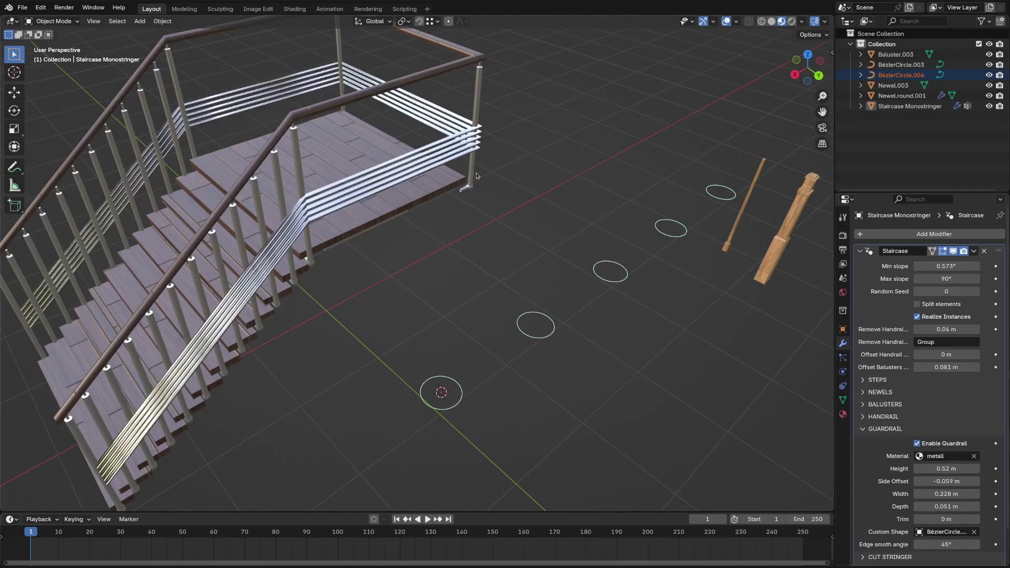
{"action": "scroll", "coordinate": [572, 295], "scroll_direction": "up", "scroll_amount": 4}
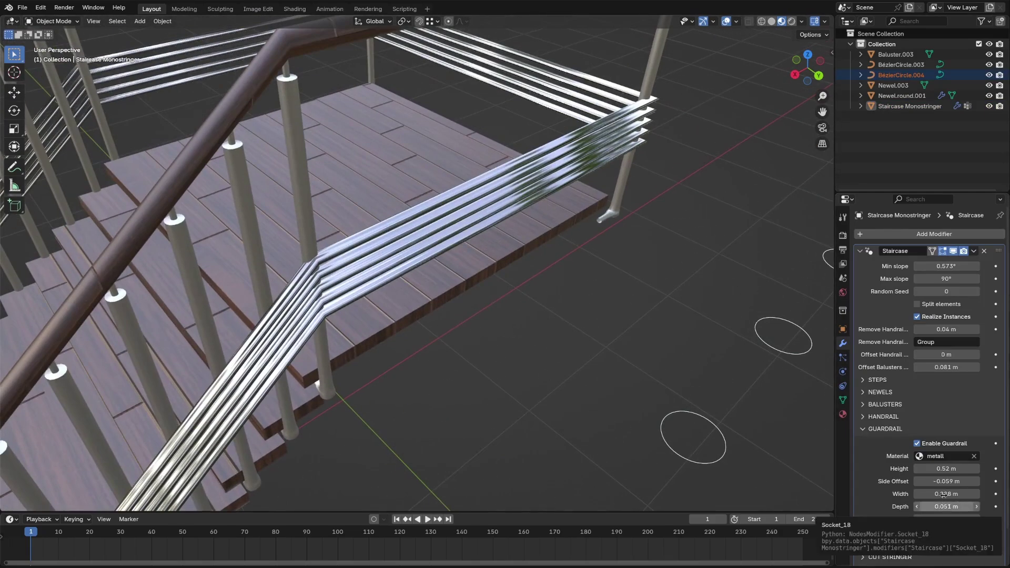